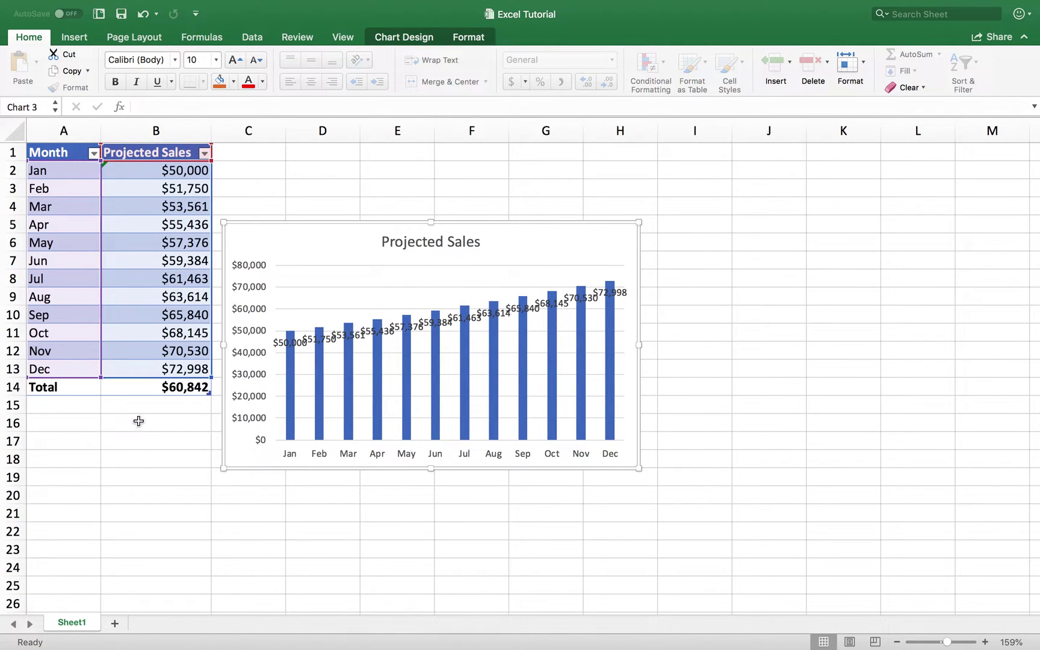
- Add a new sheet and enter the headers 'Month' in A1 and 'Projected Sales' in B1
click(115, 624)
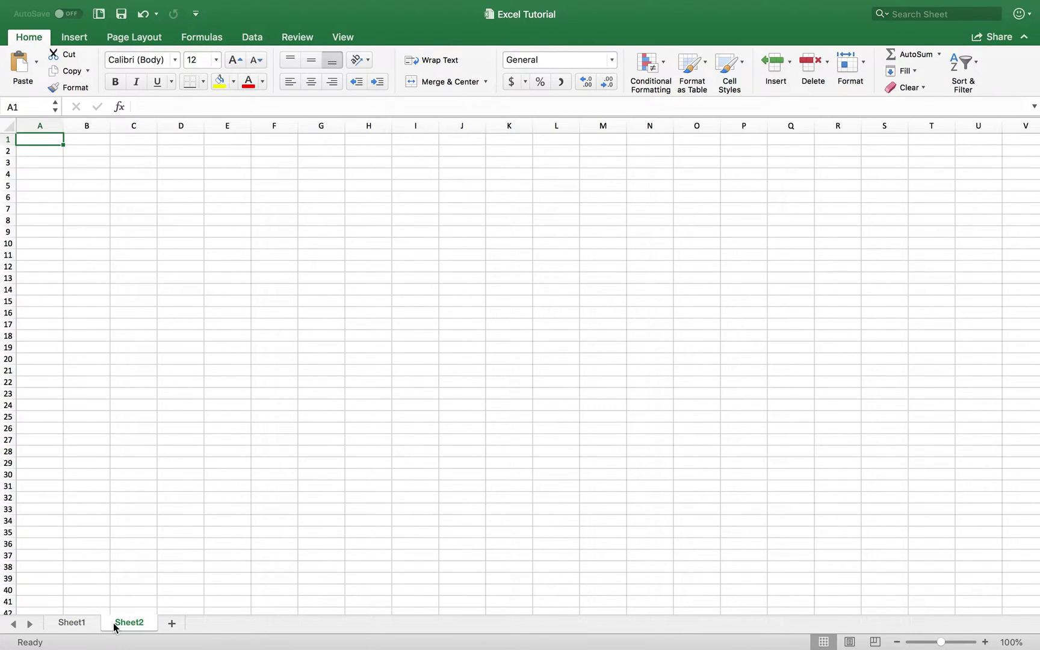
text(Mo)
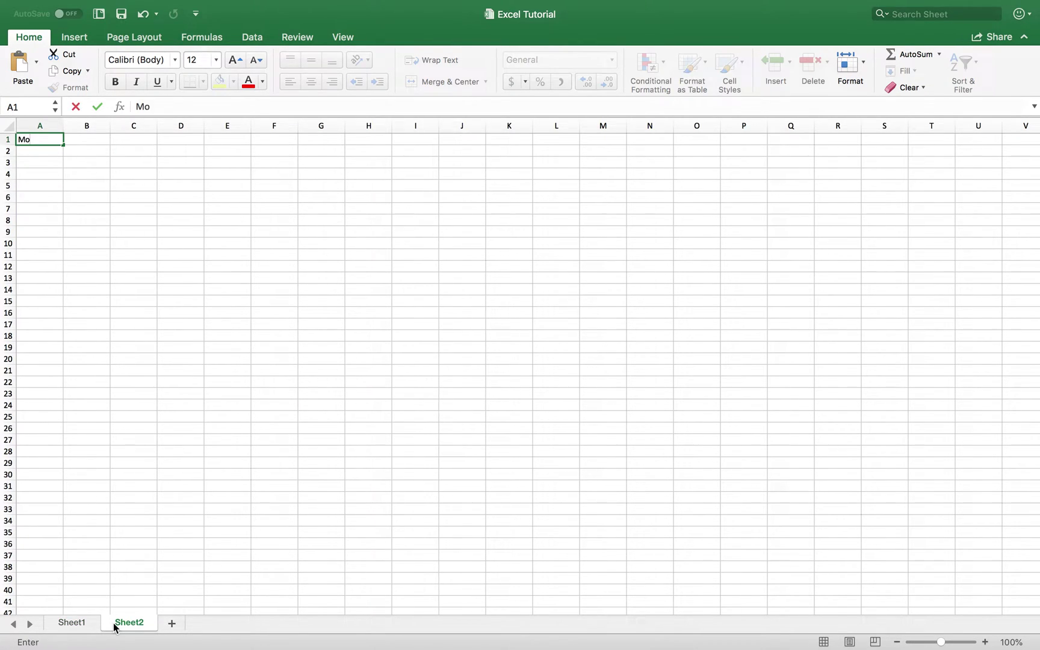
text(nth)
key(Tab)
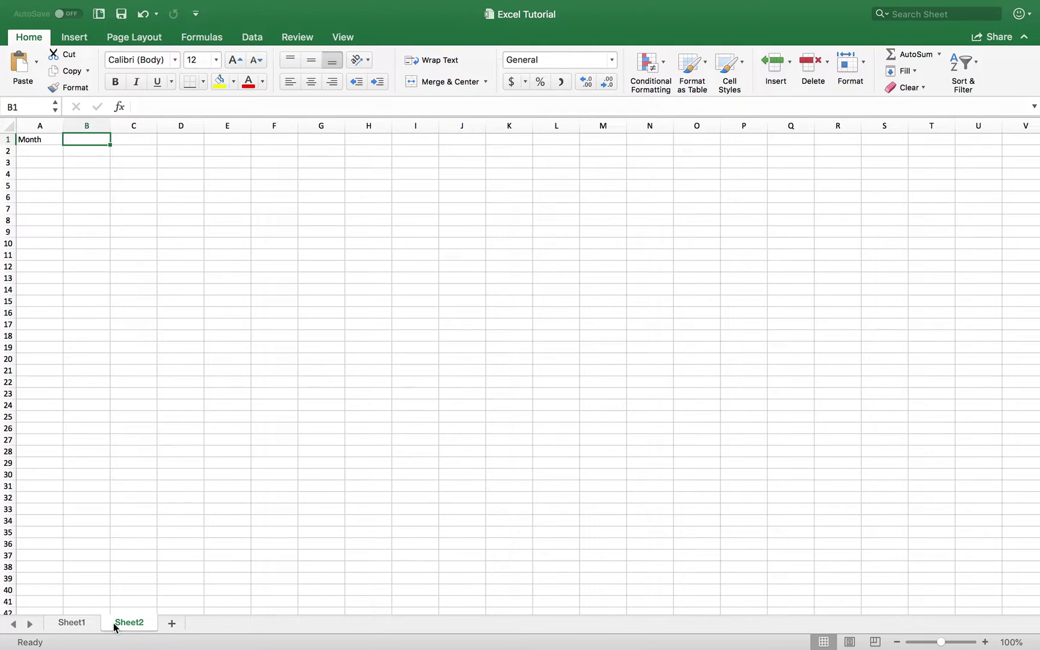
text(Sal)
key(BackSpace)
key(BackSpace)
key(BackSpace)
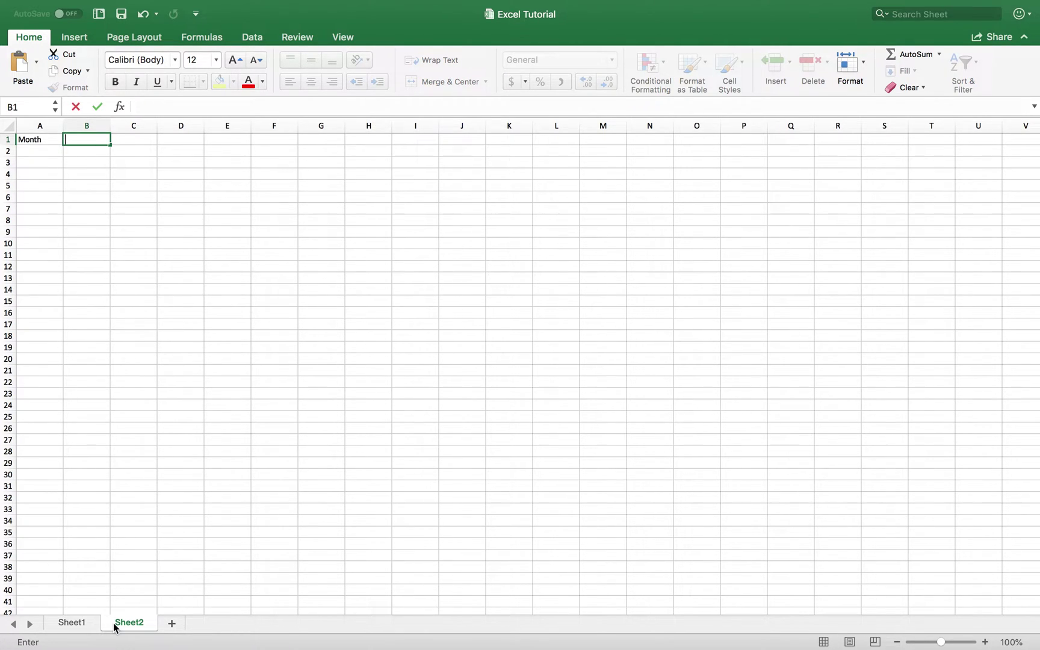
text(Projected Sales)
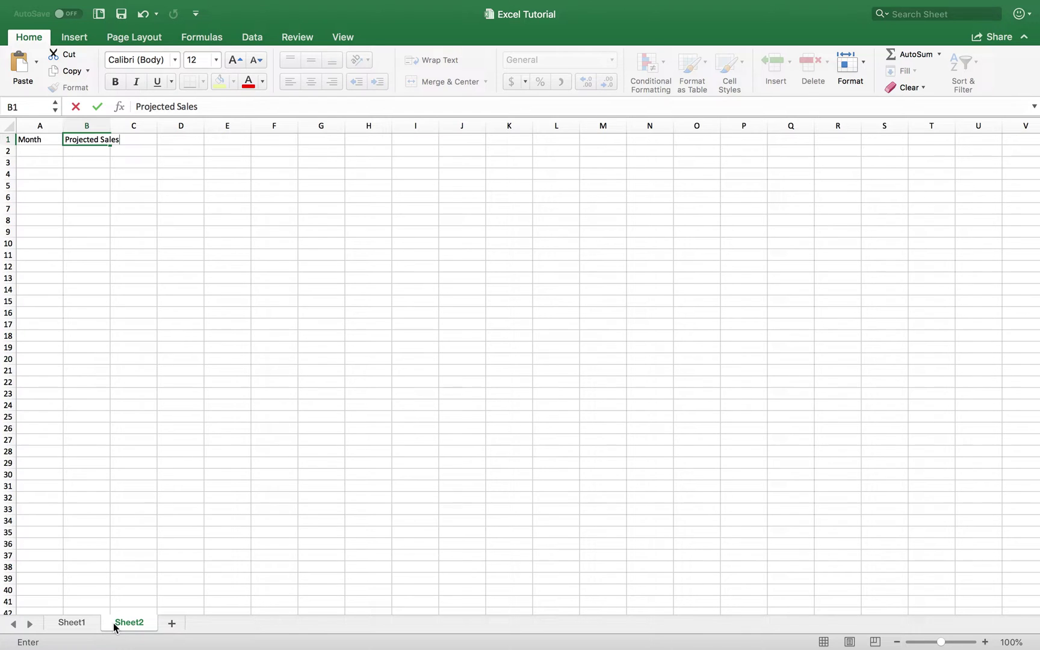
key(Return)
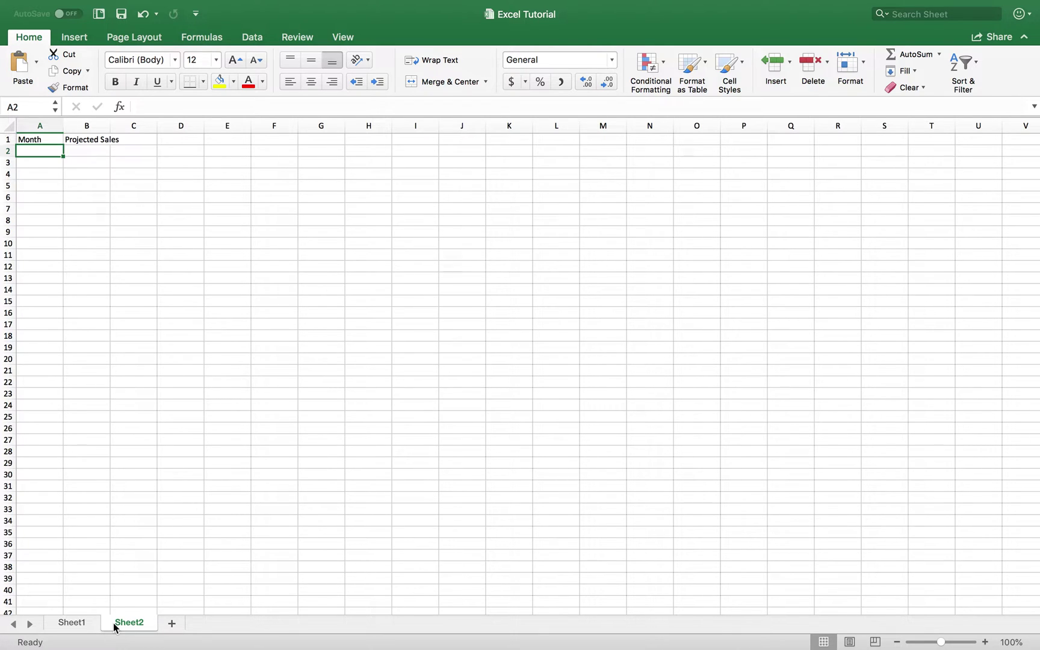
- Enter Jan in A2 and AutoFill Feb through Dec down to A13
text(Jan)
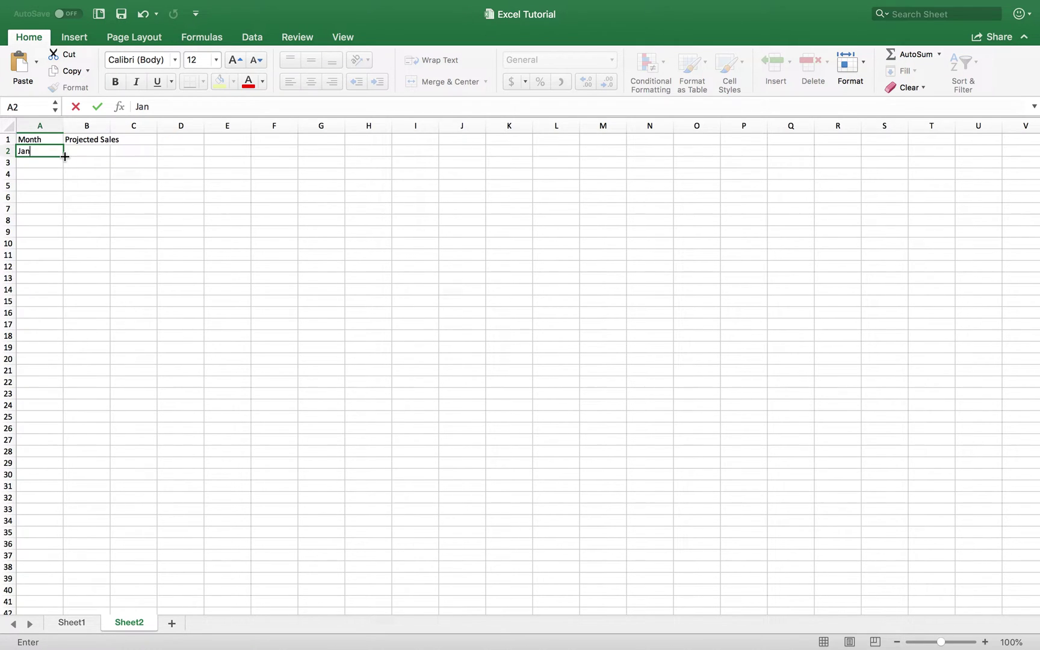
drag(65, 157, 57, 287)
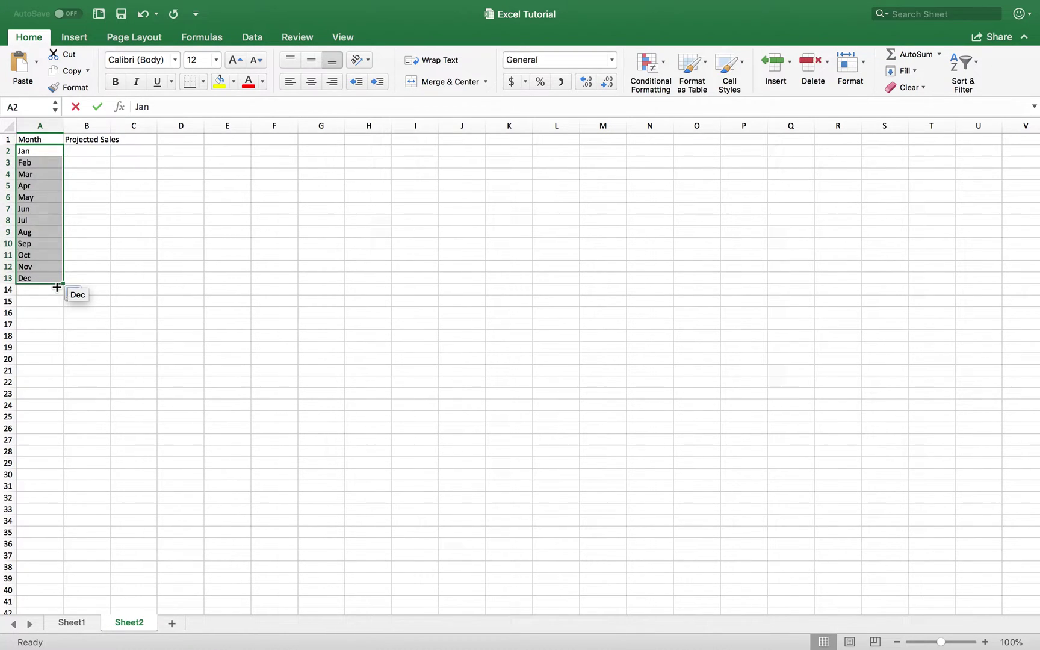
click(95, 153)
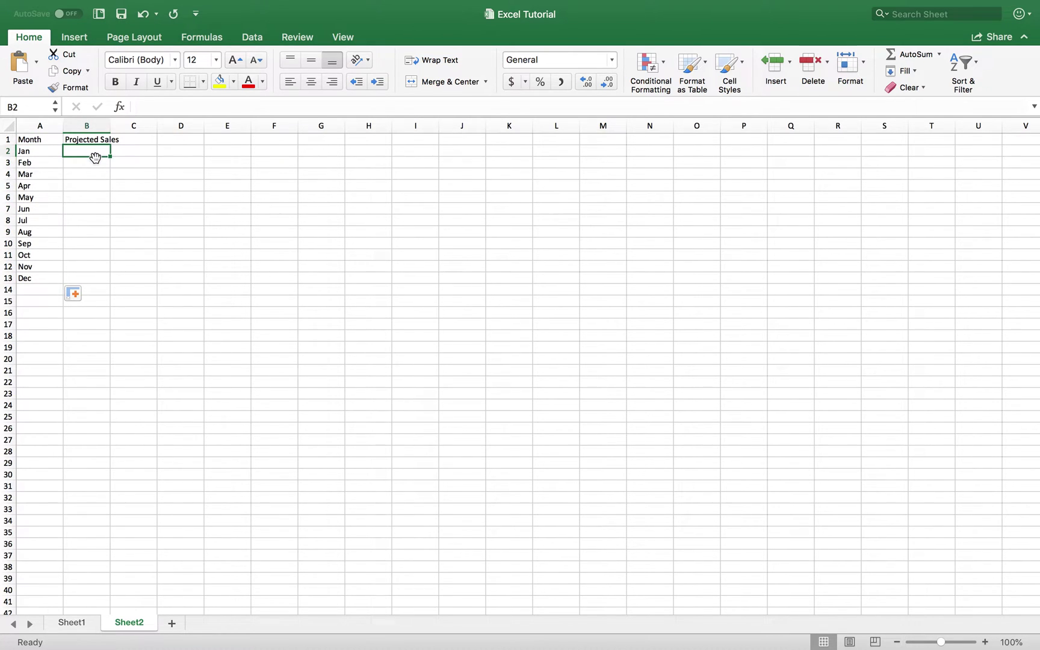
- Enter 50000 as January's projected sales in B2
text(5)
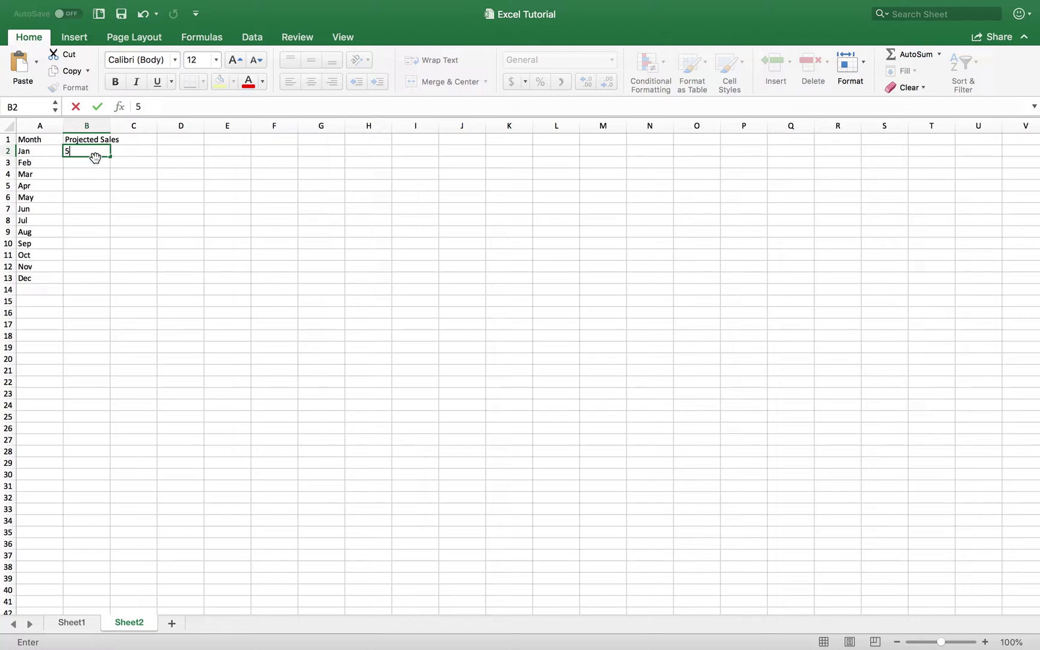
text(0000)
key(Return)
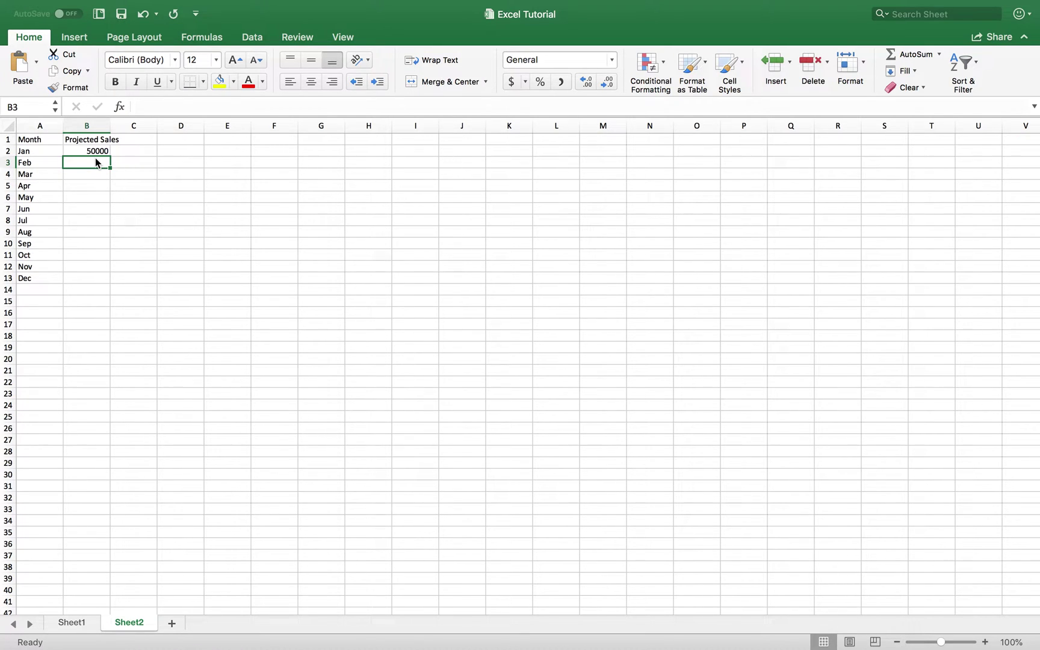
click(93, 150)
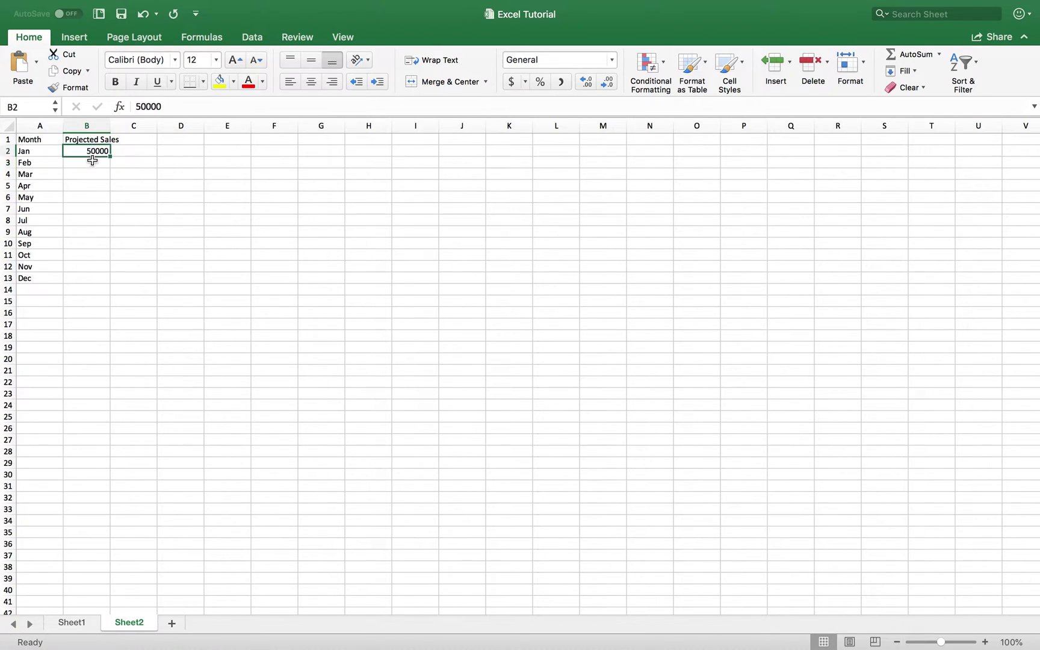
- Give February in B3 the growth formula =B2*103.5%
click(91, 165)
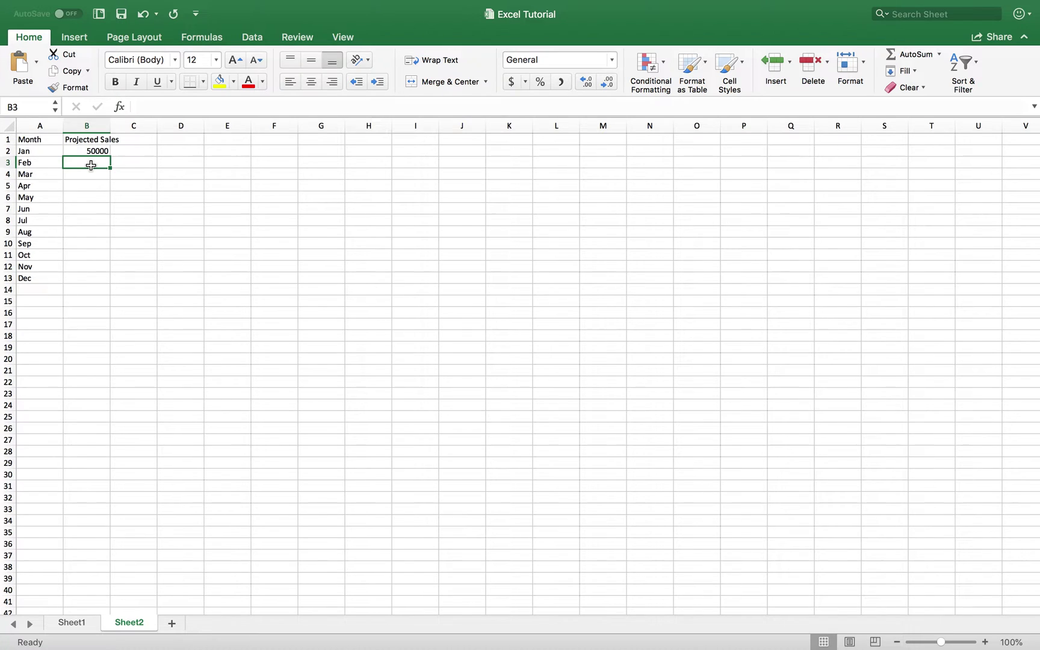
text(=)
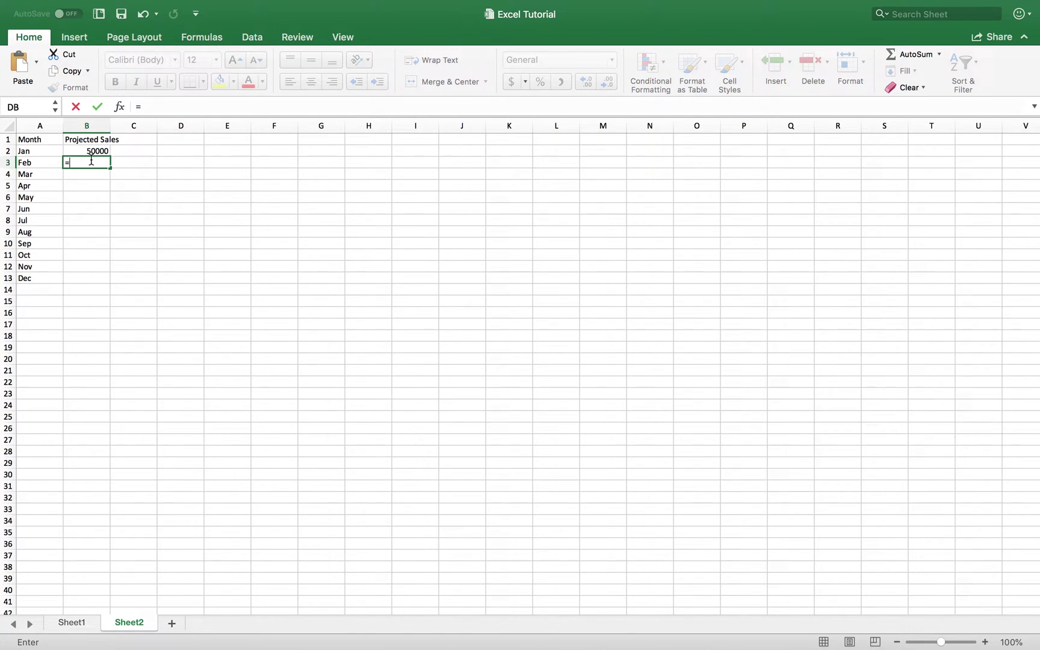
click(91, 151)
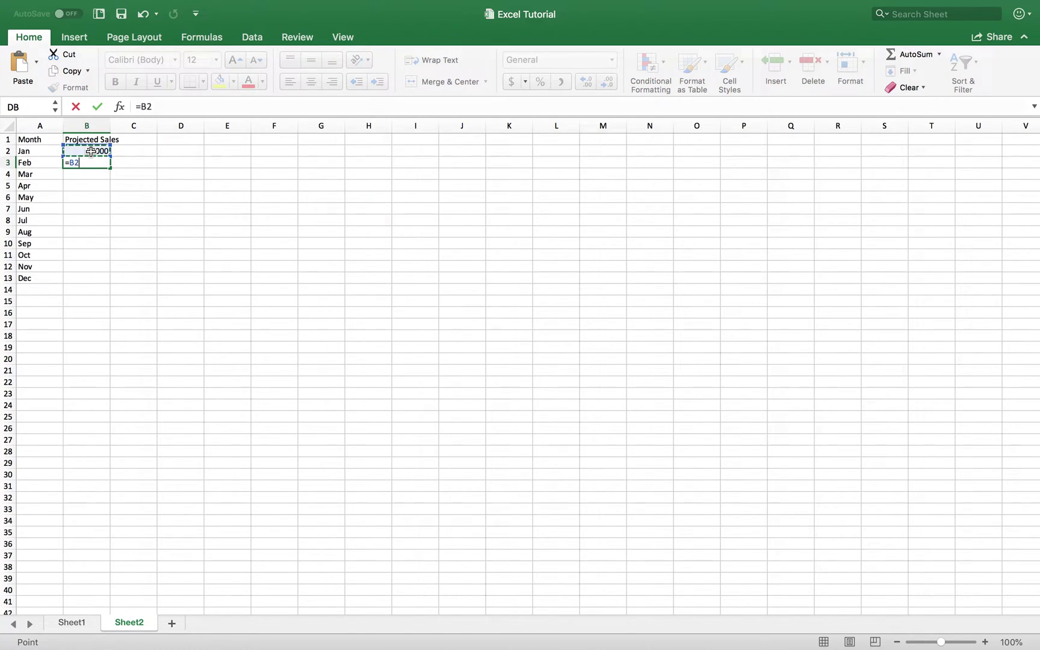
text(*103.5%)
key(Return)
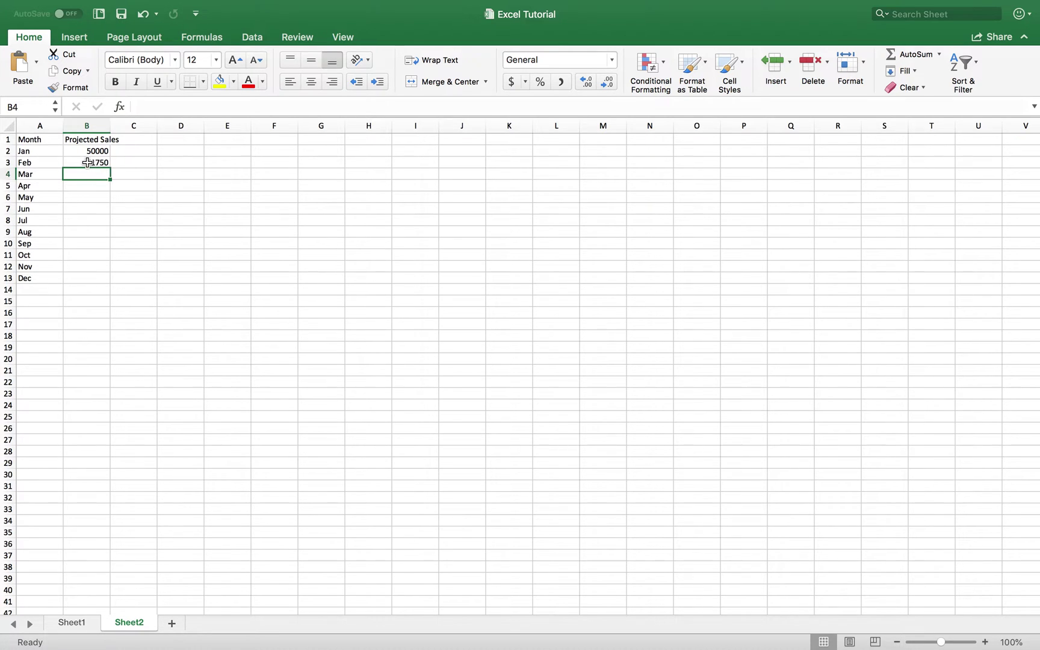
- Copy the 103.5% growth formula down through B13 and check the later months
click(87, 163)
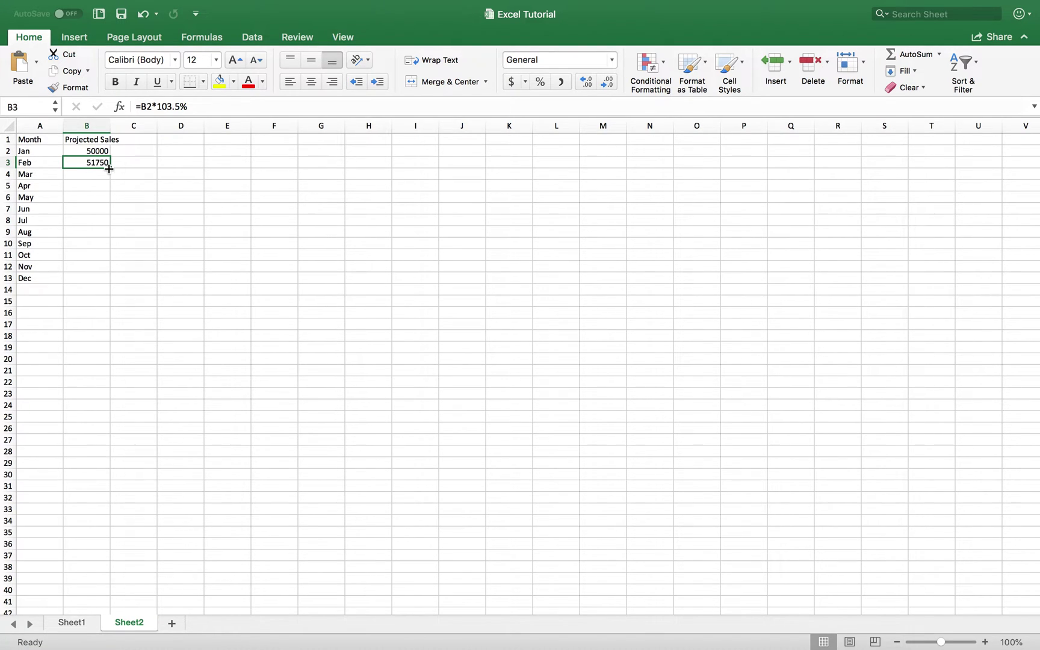
drag(109, 168, 108, 280)
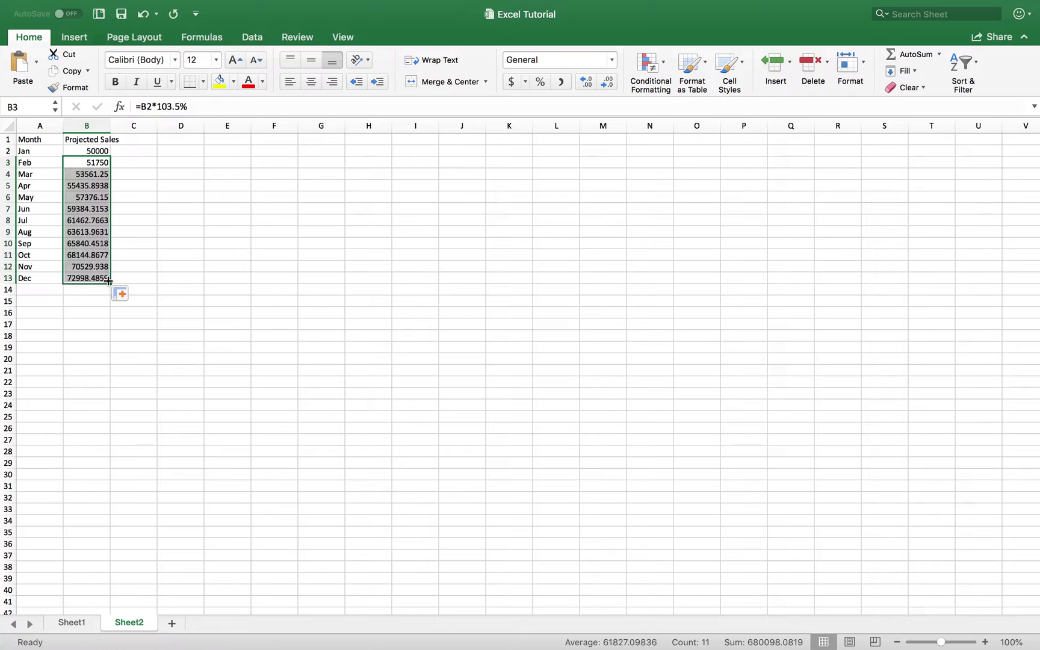
click(84, 163)
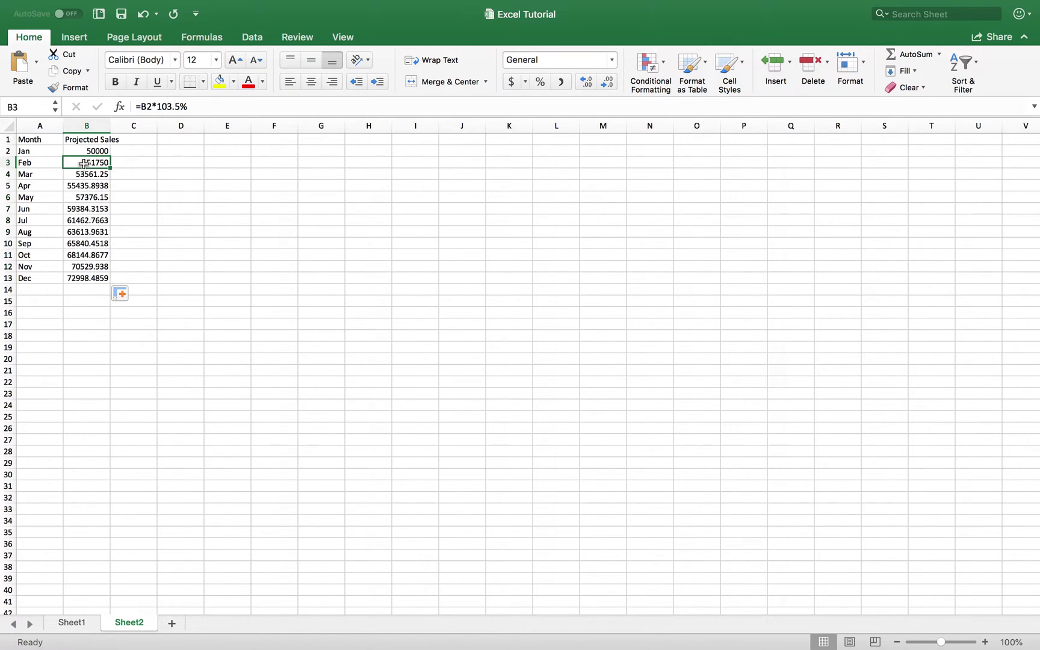
key(Down)
key(Down)
key(Down)
key(Down)
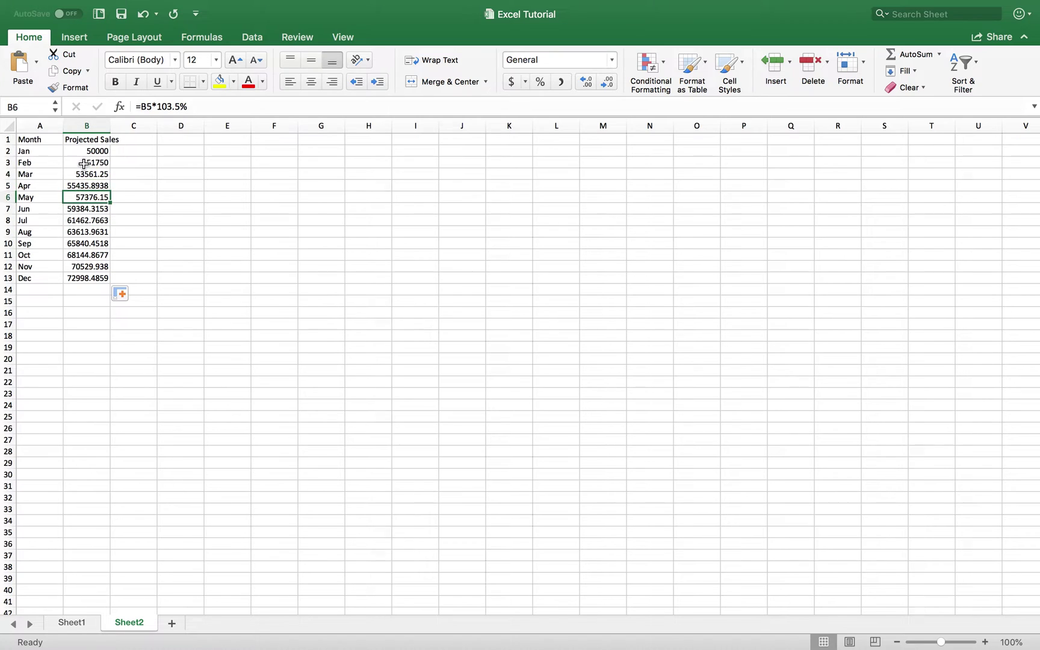
key(Down)
key(Down)
key(Down)
key(Down)
key(Down)
key(Down)
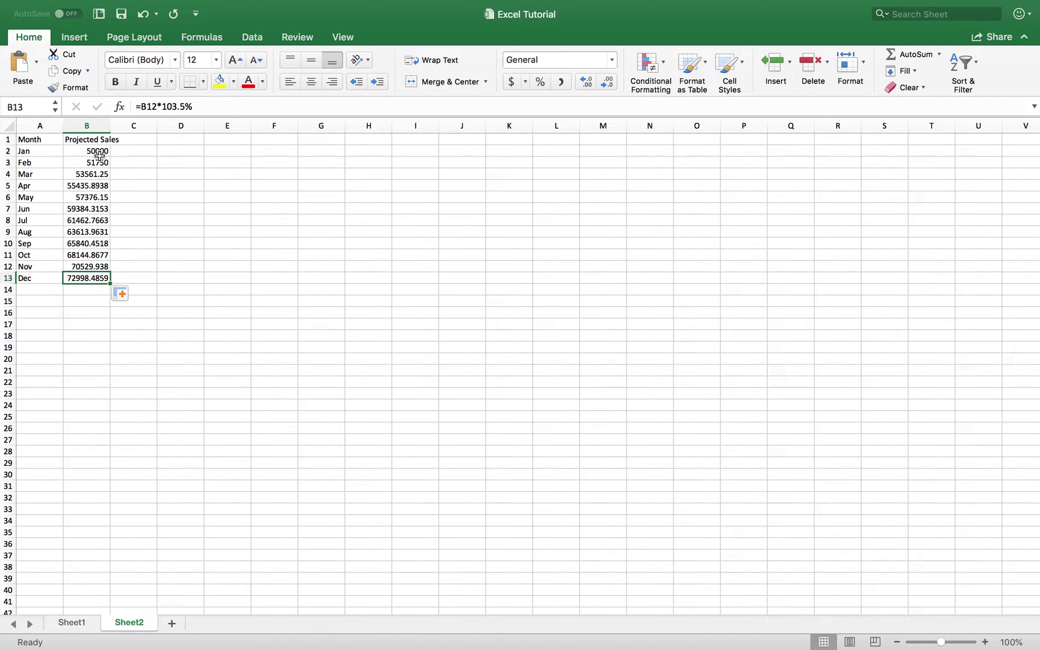
- Format B2:B13 as Currency with no decimals, showing $50,000 to $72,998
click(97, 149)
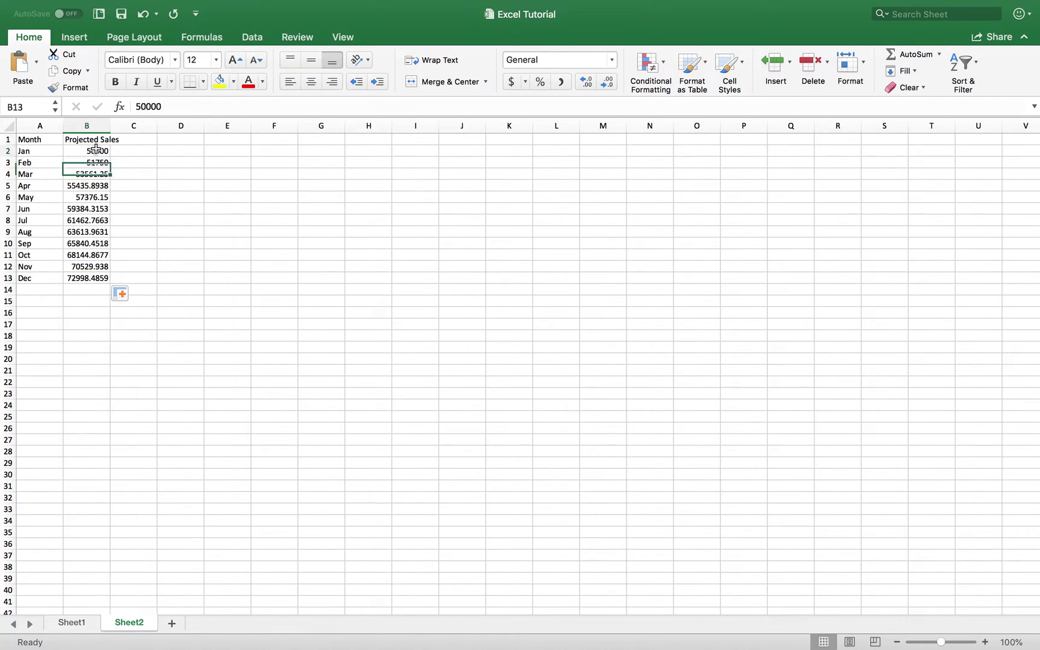
drag(96, 149, 87, 275)
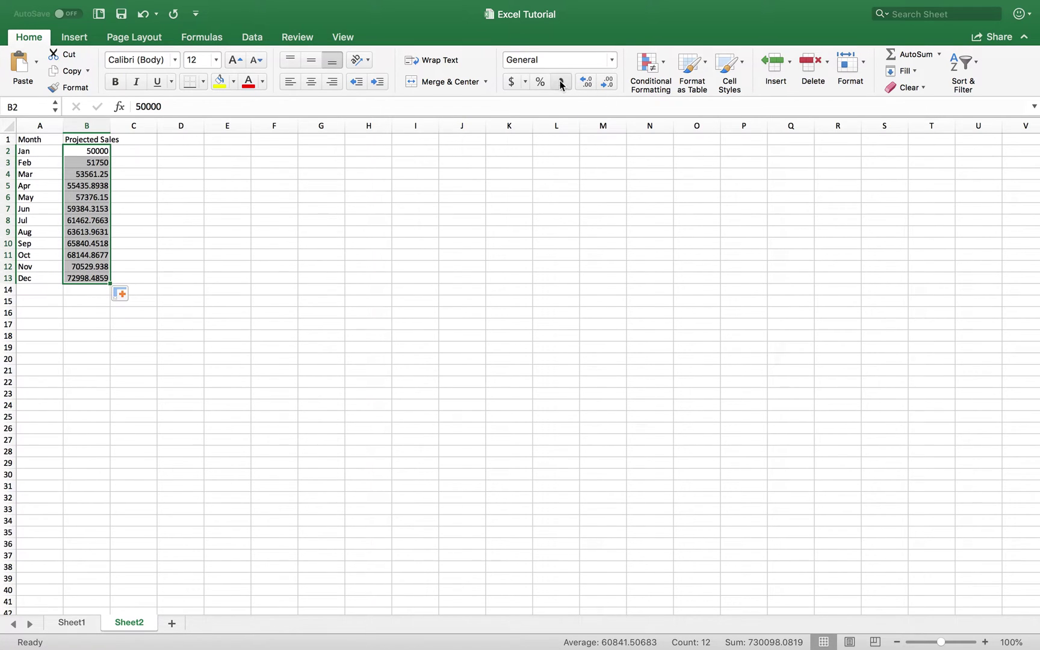
click(613, 60)
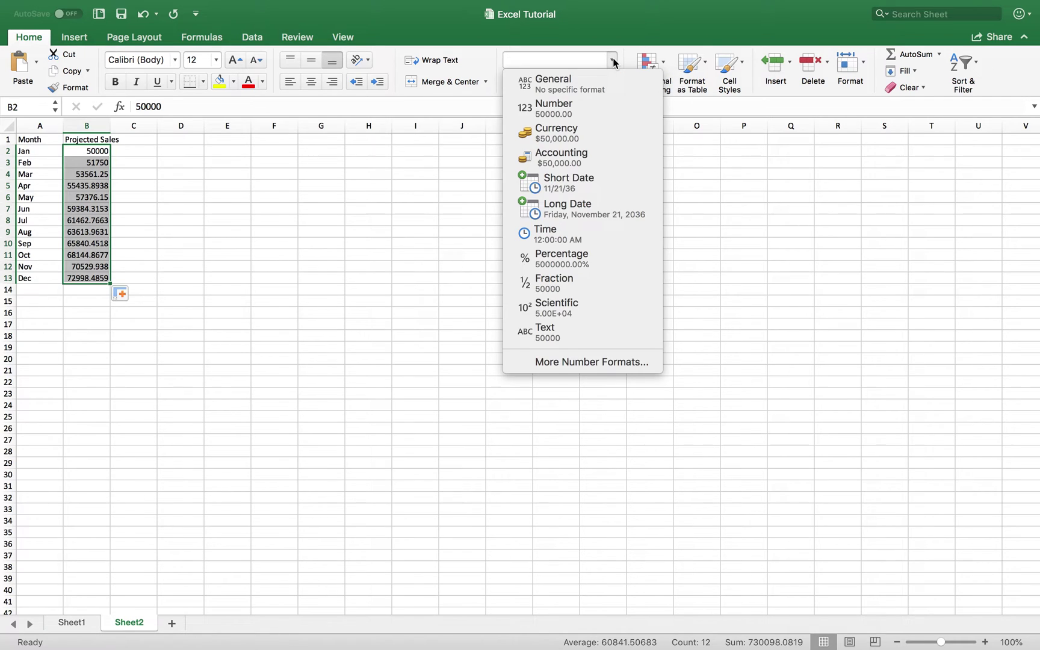
click(569, 135)
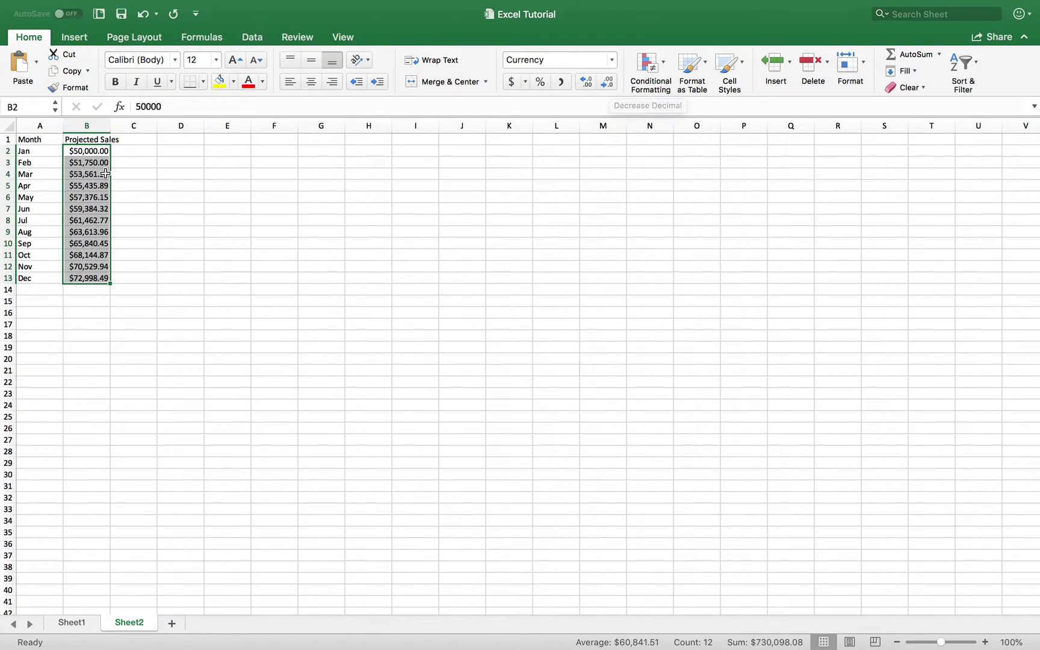
click(608, 82)
click(608, 82)
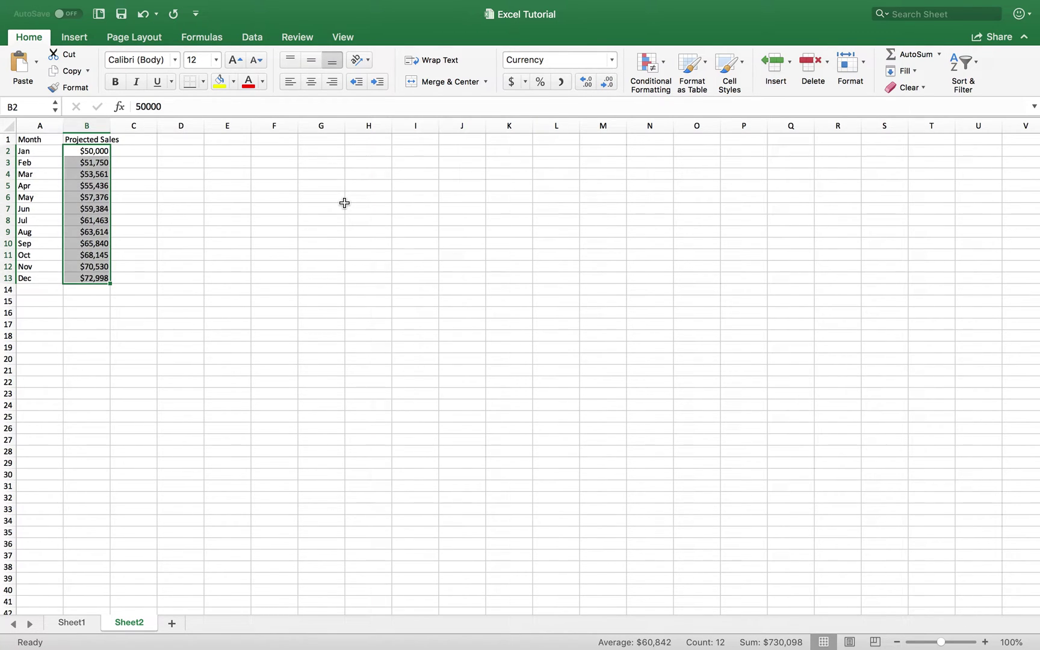
click(274, 206)
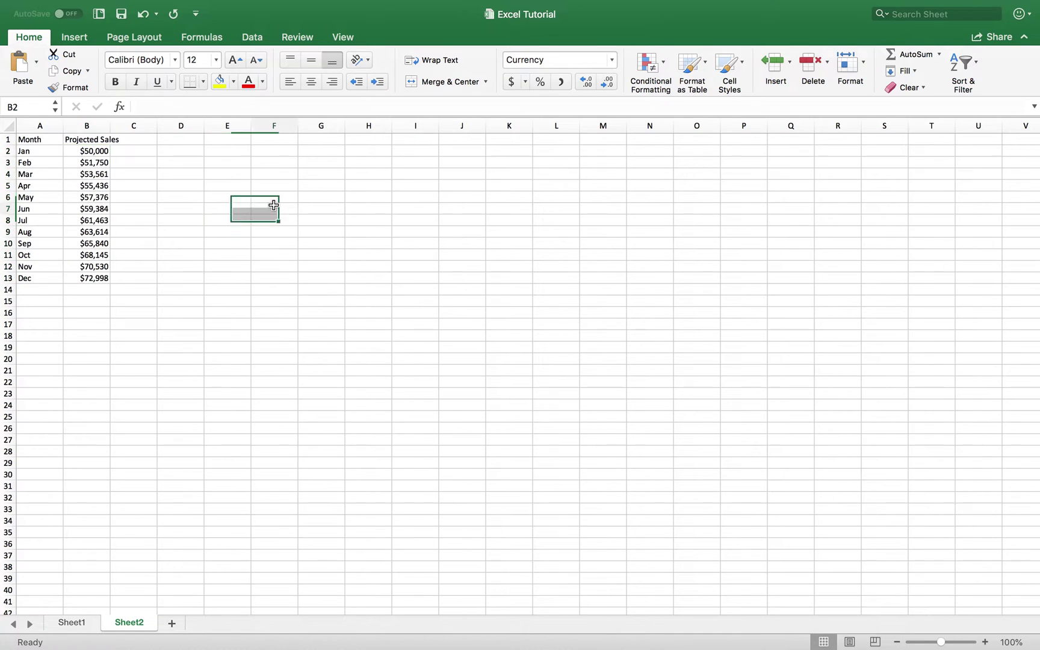
- Convert the A1:B13 month and sales data into a table with headers
click(33, 140)
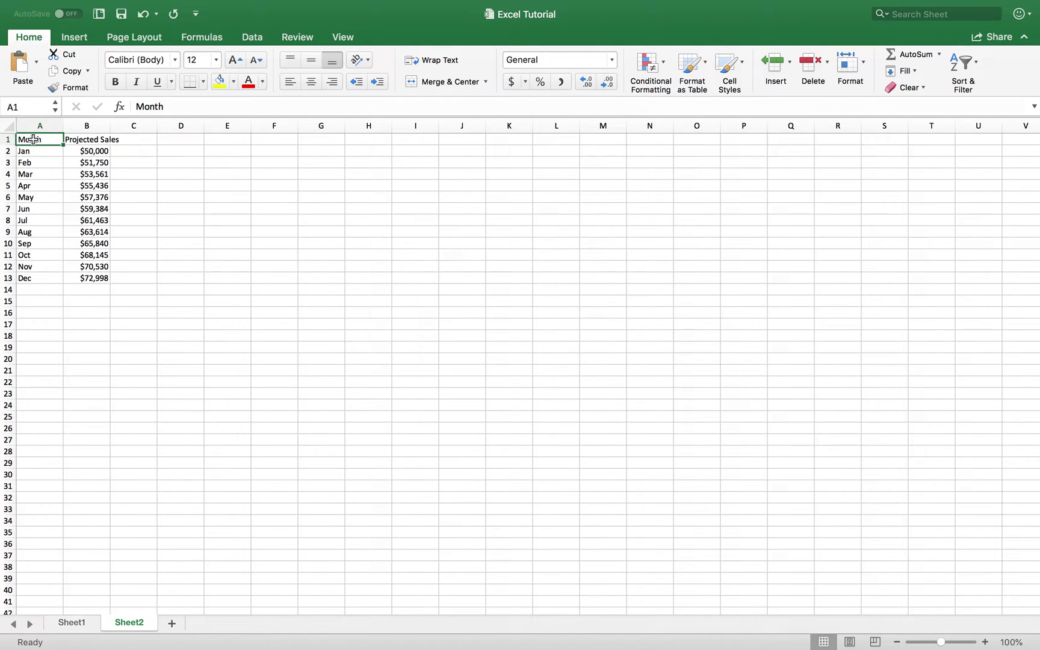
drag(30, 139, 81, 278)
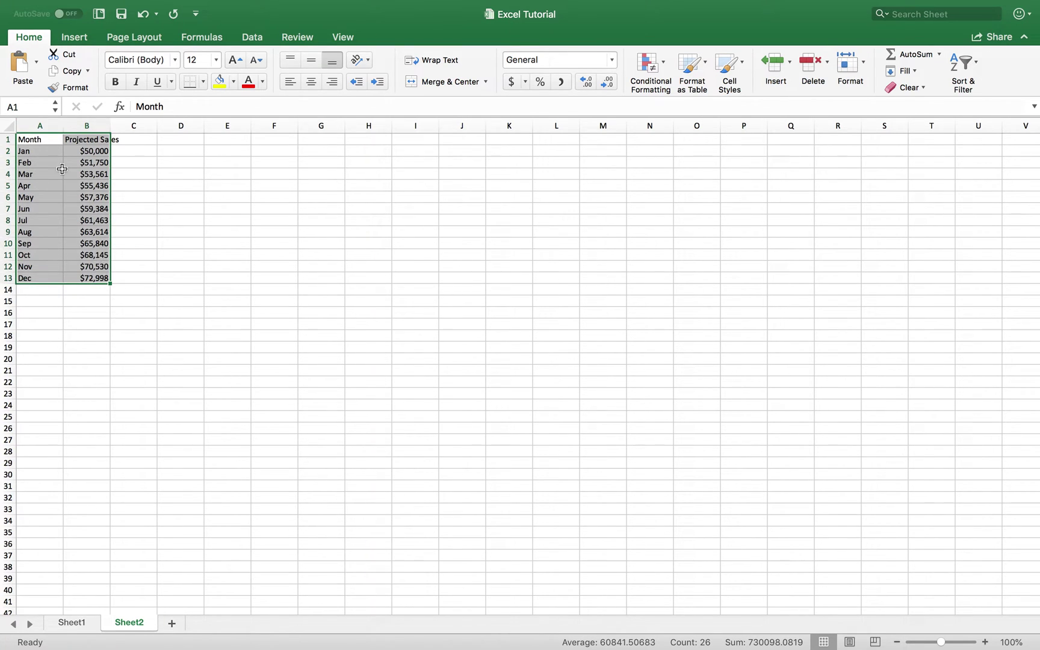
click(39, 140)
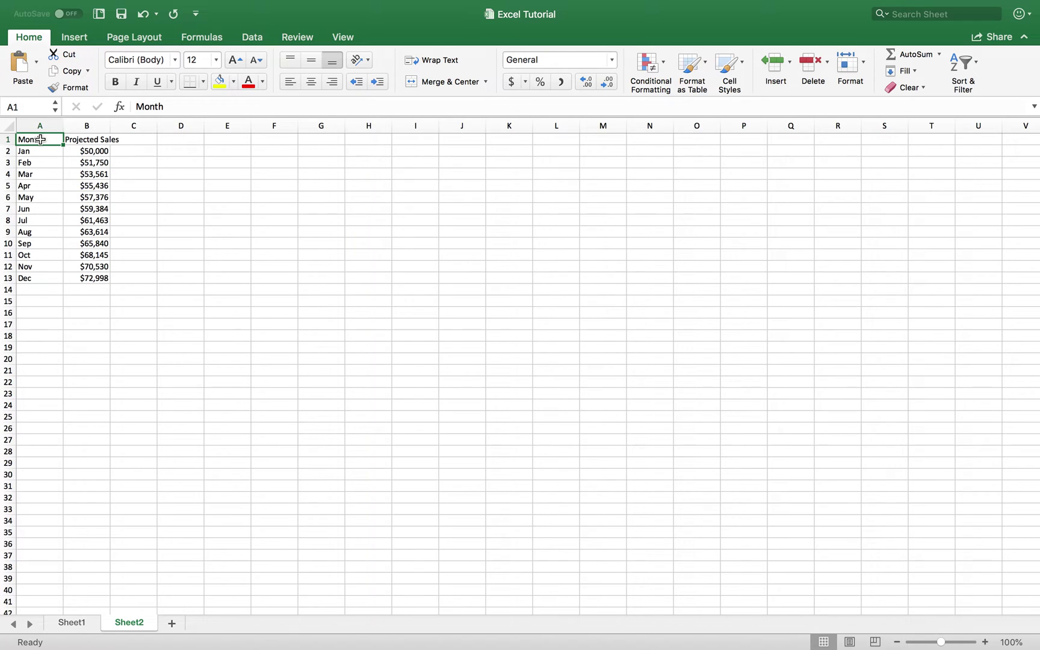
click(75, 38)
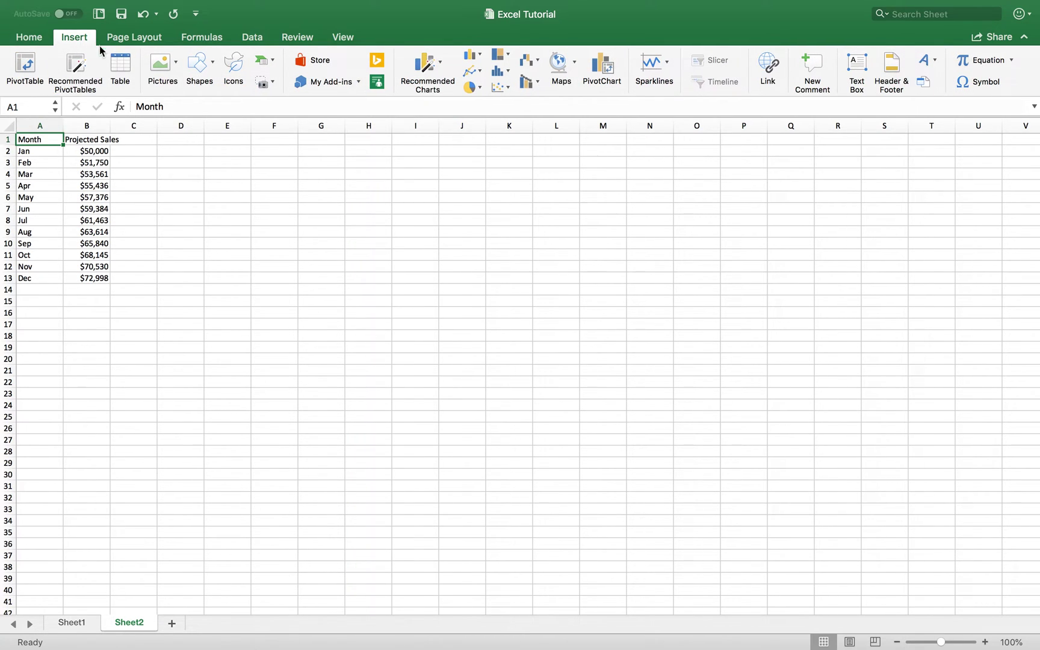
click(123, 70)
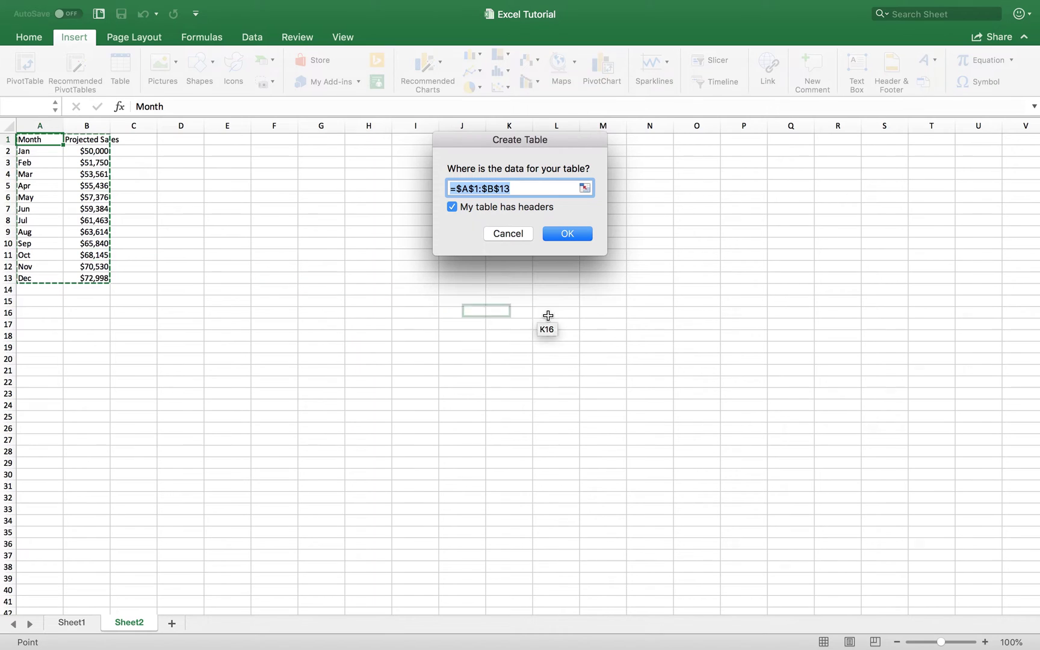
click(567, 235)
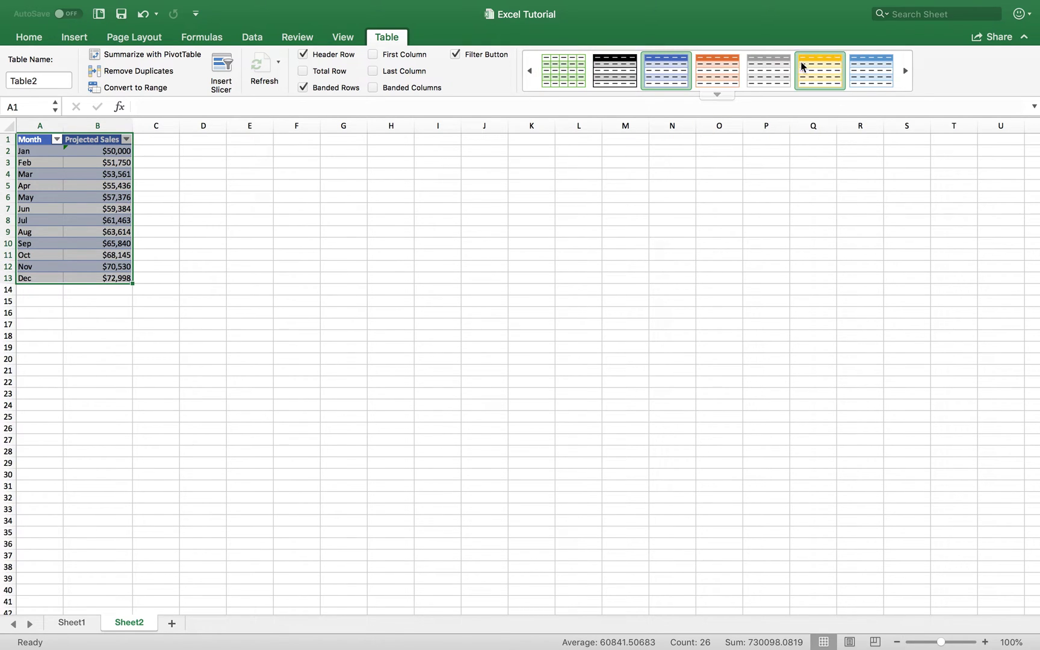
- Try orange and yellow table styles, then apply the first green style with grey banding
click(733, 77)
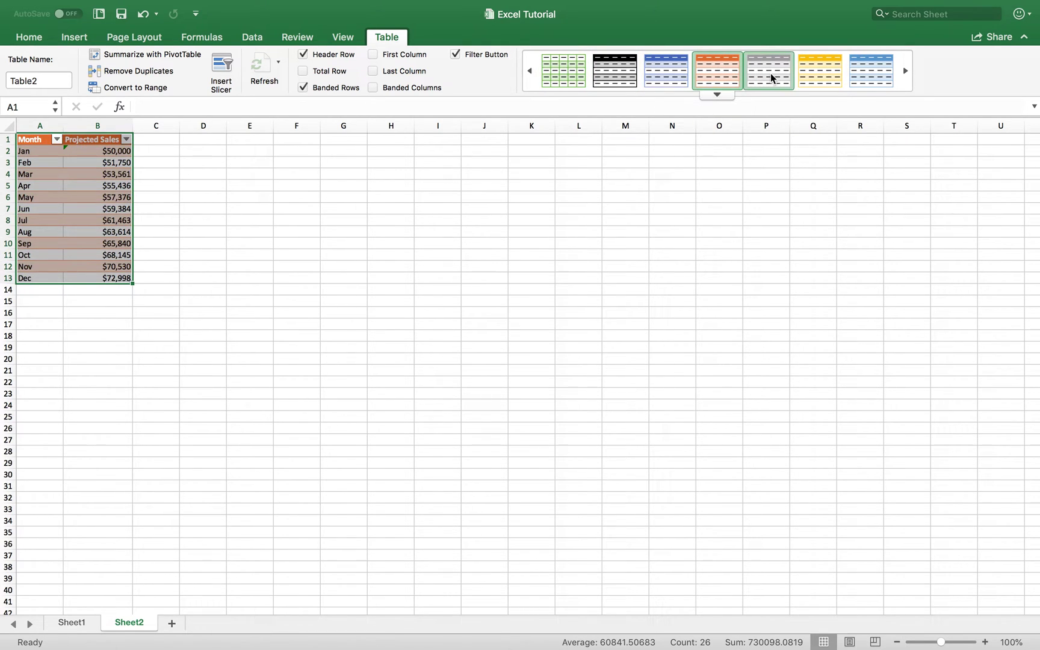
click(818, 75)
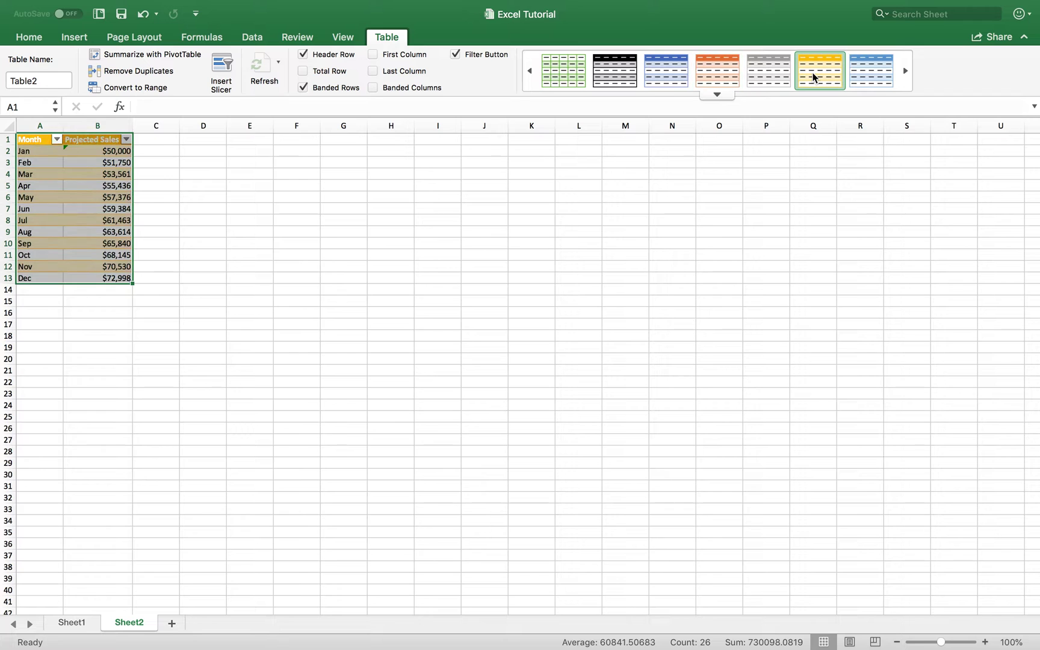
click(905, 71)
click(905, 71)
click(905, 72)
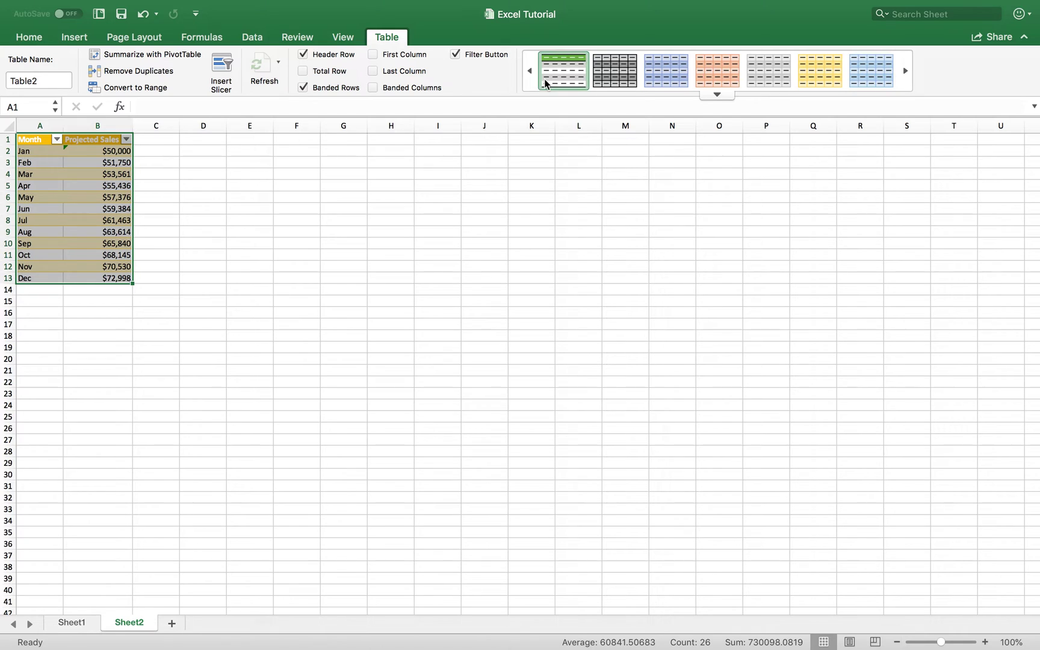
click(566, 77)
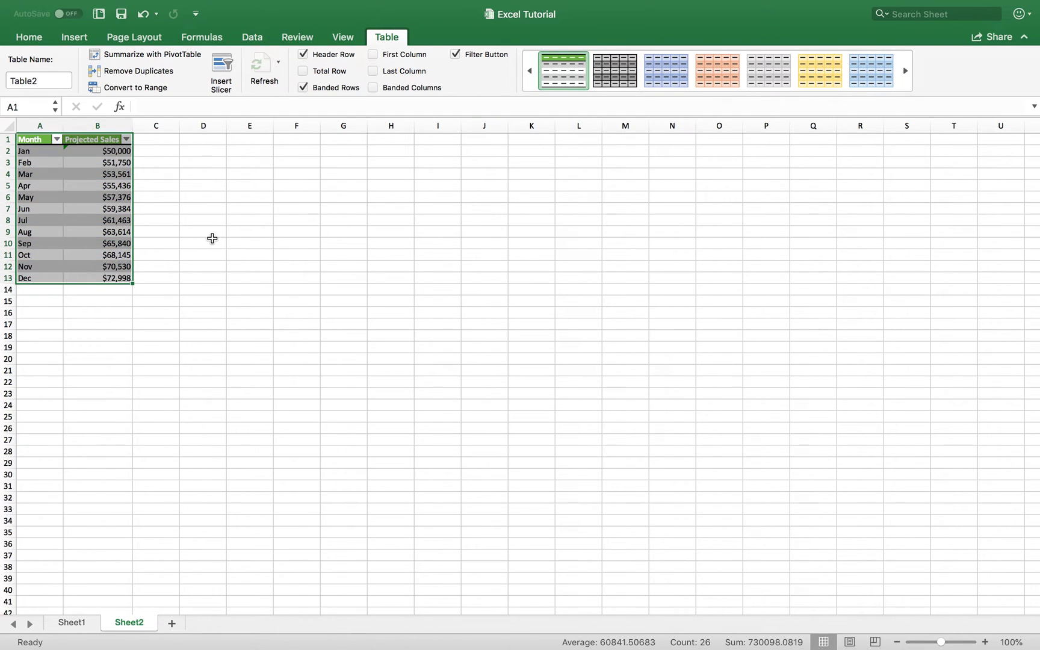
click(191, 212)
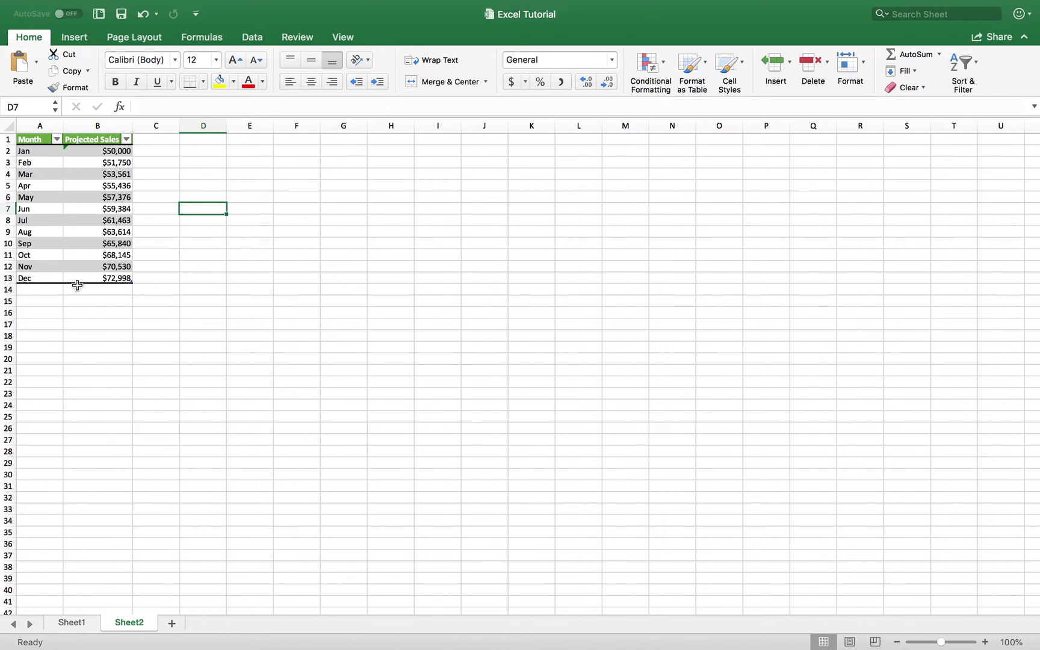
- Add a Totals Row in row 14 summing Projected Sales to $730,098
click(39, 289)
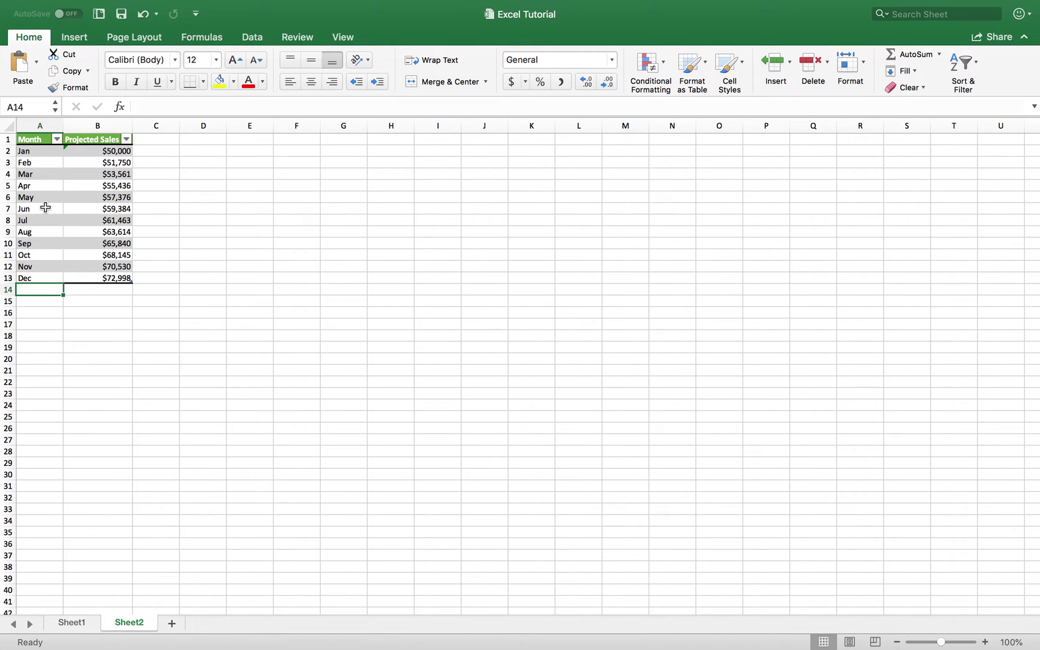
click(44, 208)
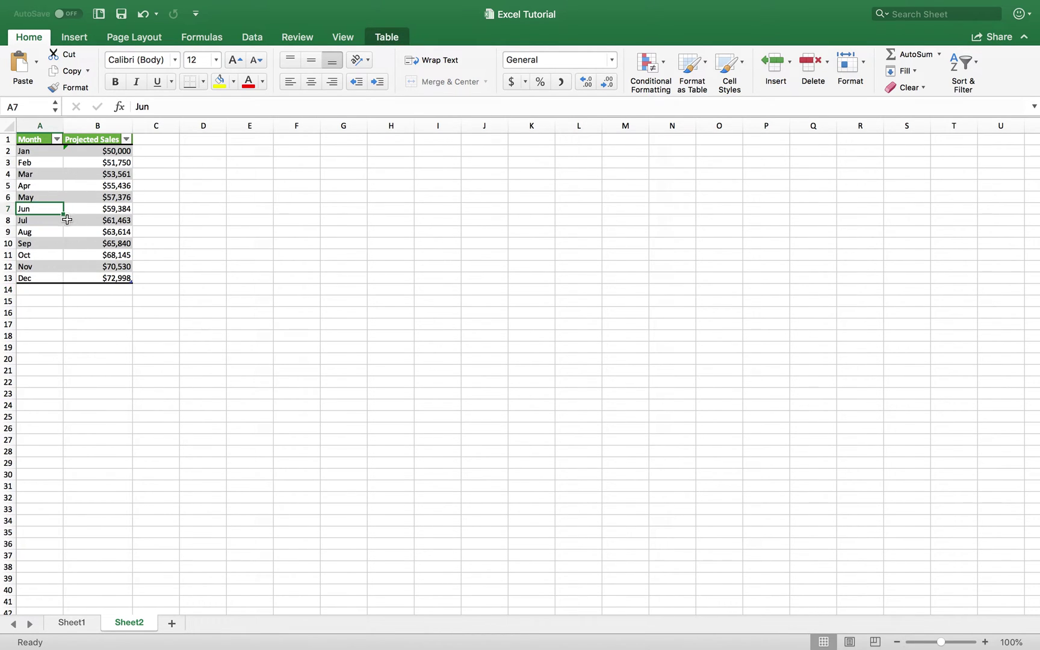
right_click(46, 212)
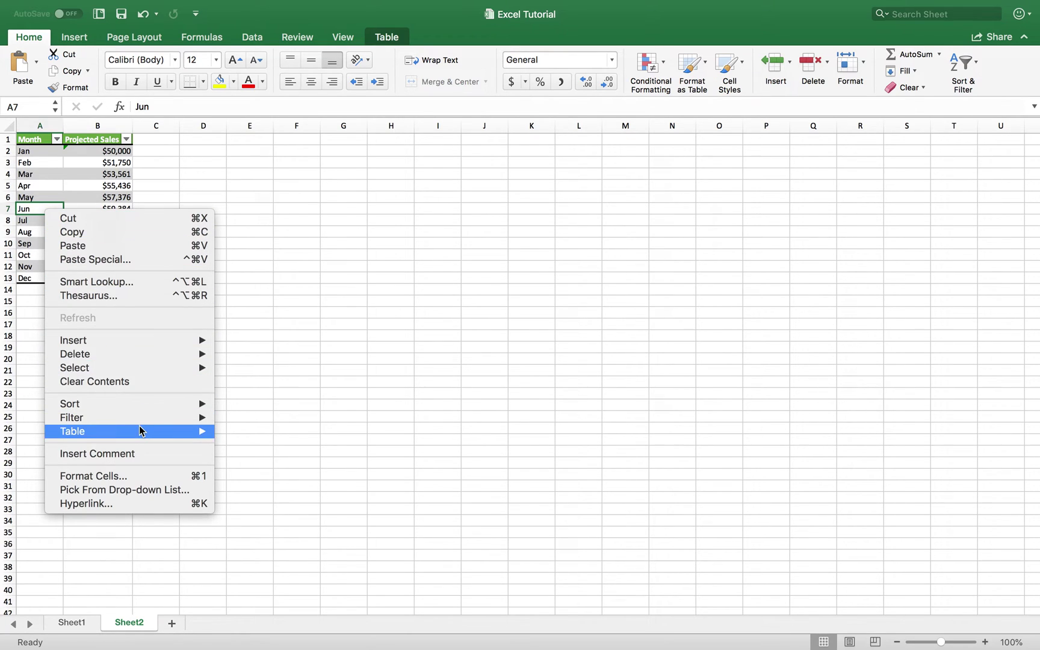
mouse_move(140, 431)
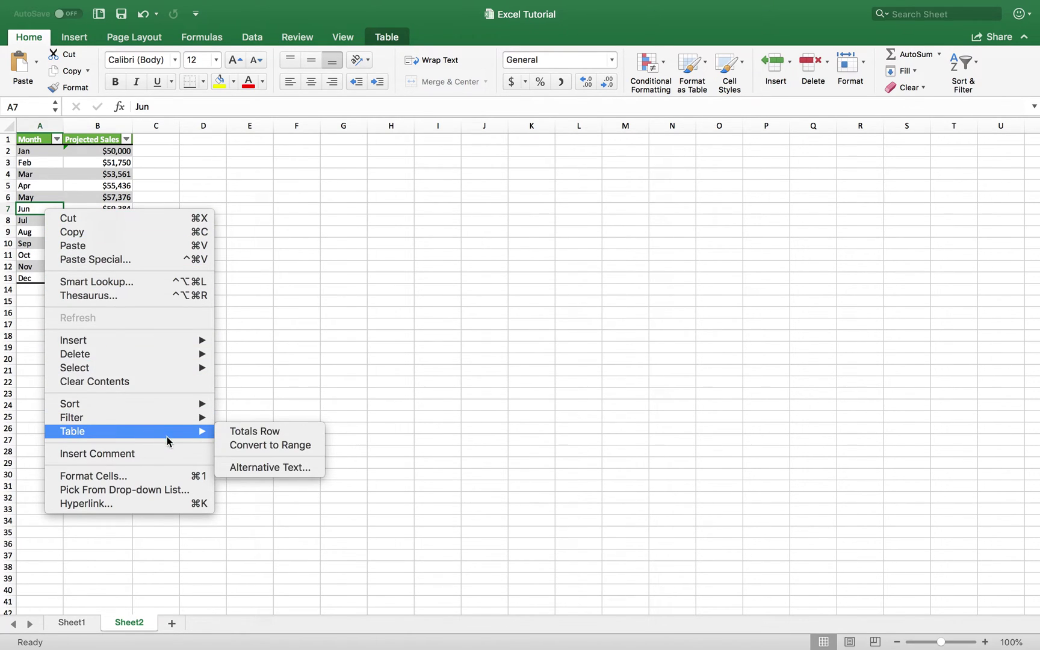
click(248, 432)
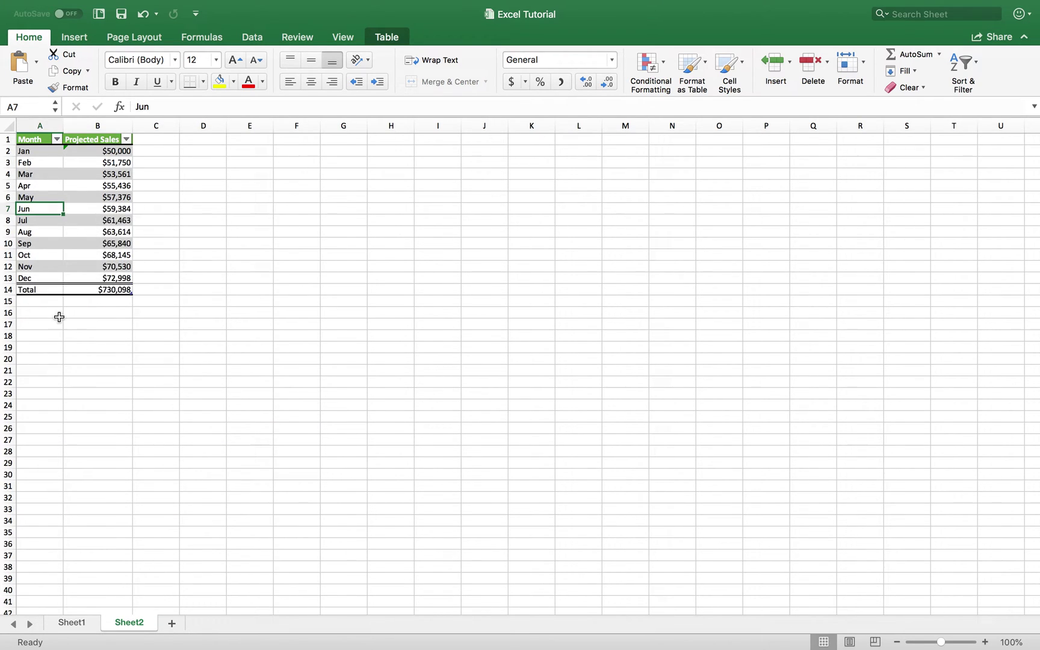
click(104, 290)
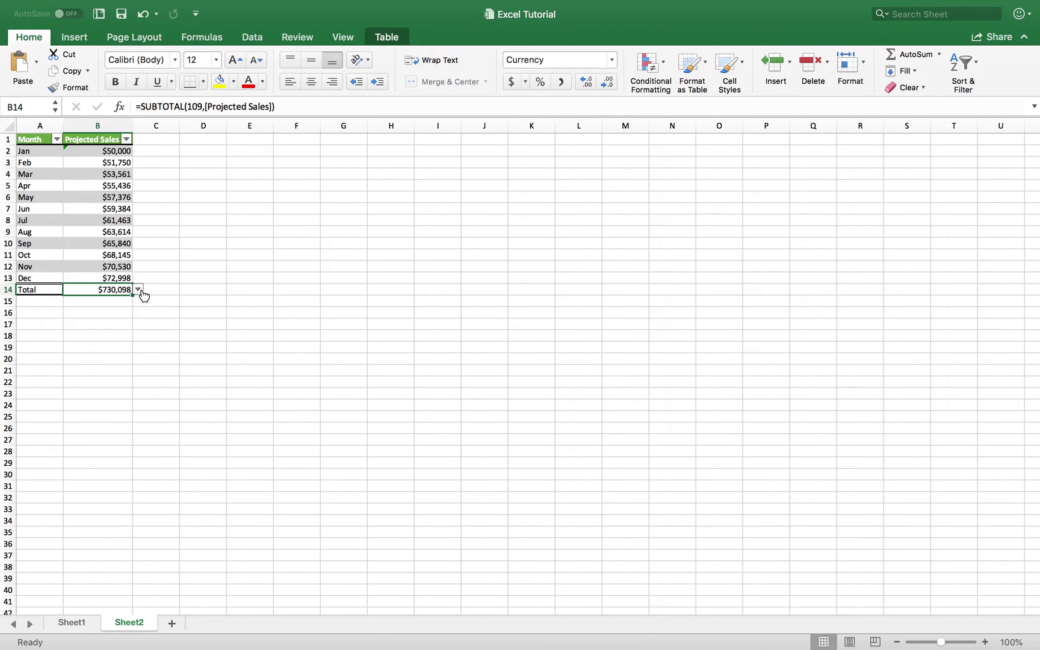
click(138, 290)
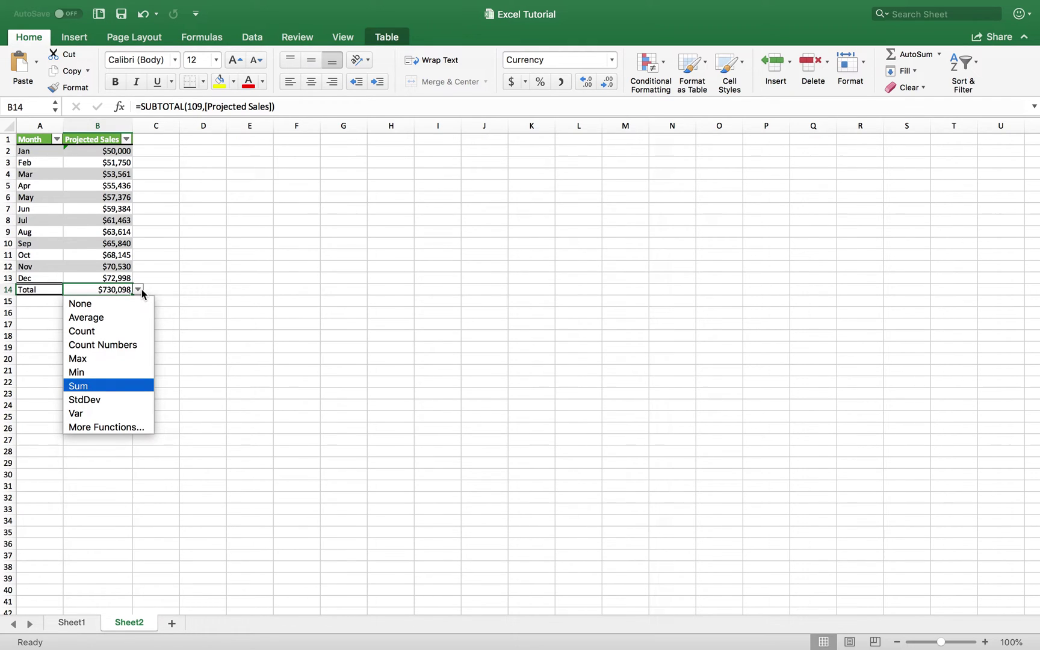
click(113, 320)
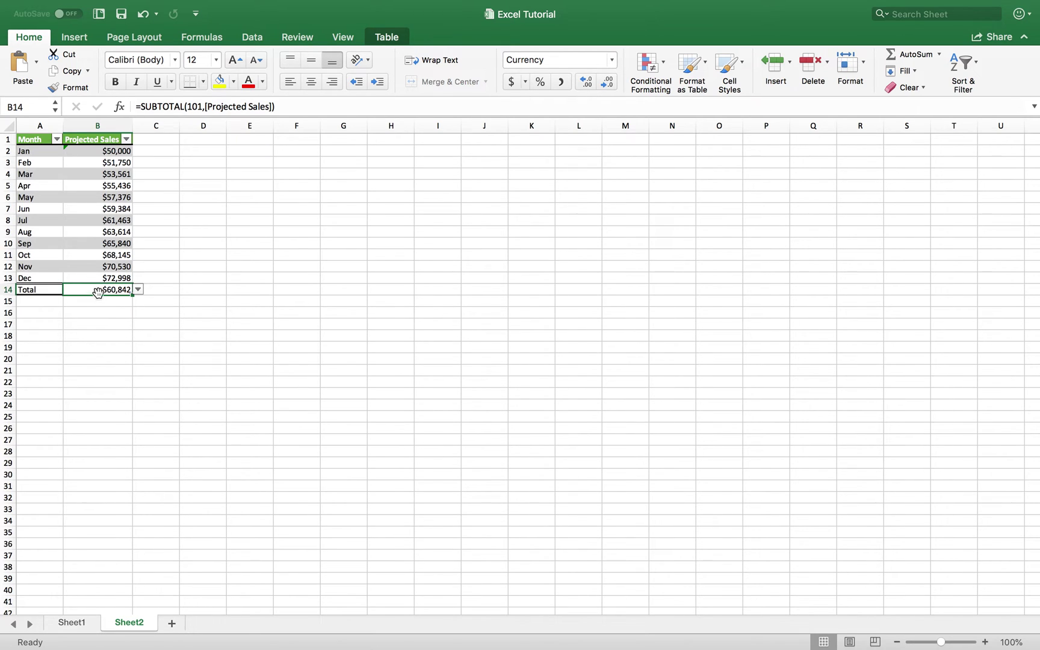
click(138, 291)
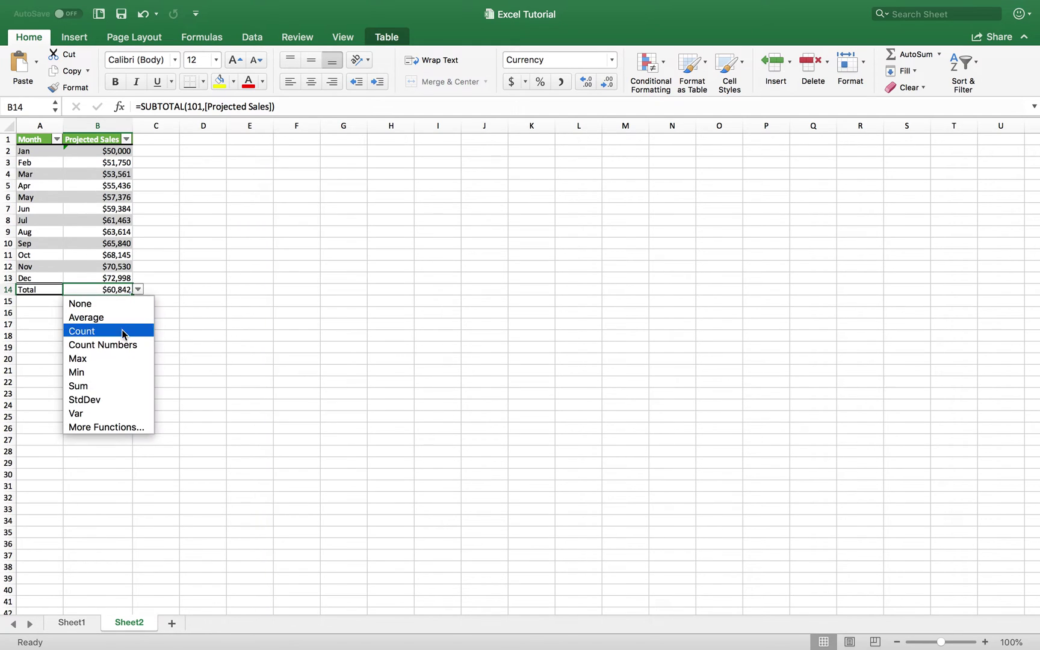
click(109, 385)
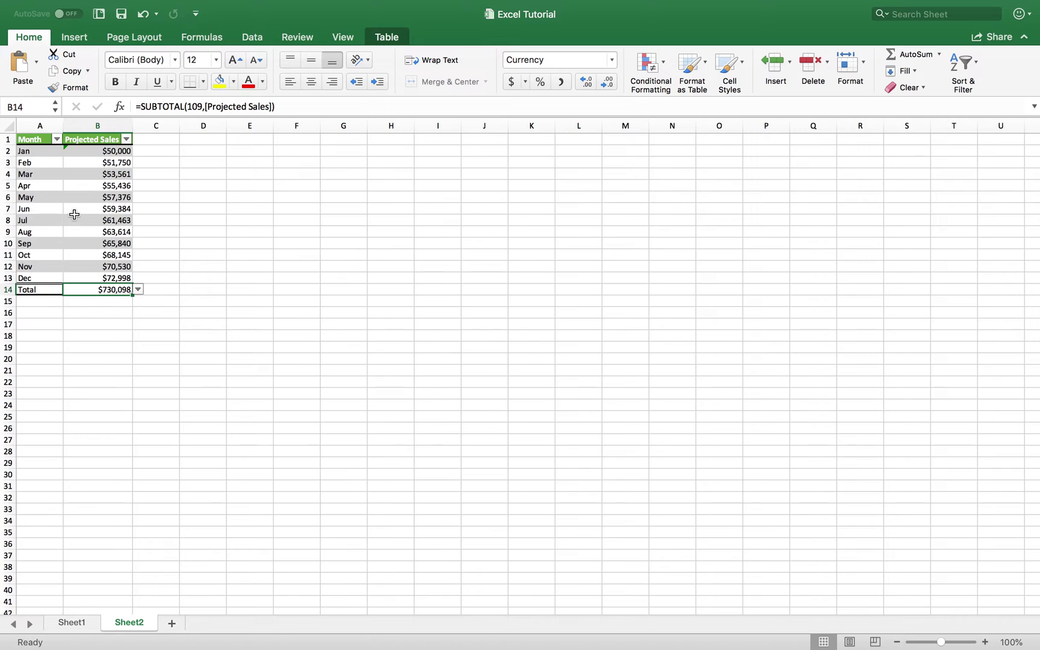
- Insert a Clustered Column chart of the Jan–Dec sales from Recommended Charts
click(42, 188)
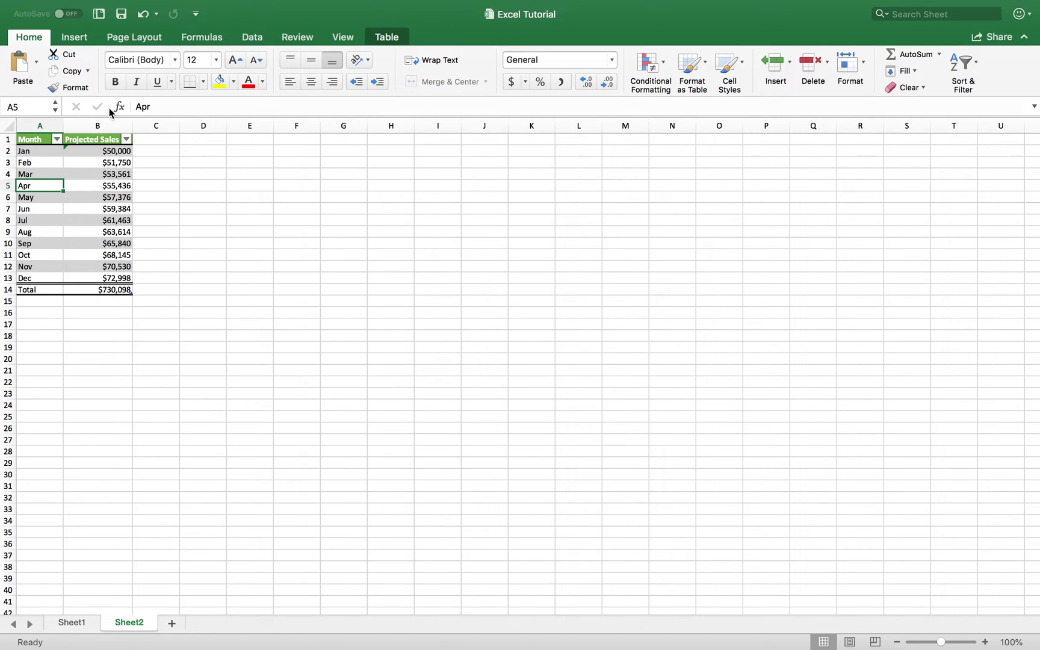
click(78, 42)
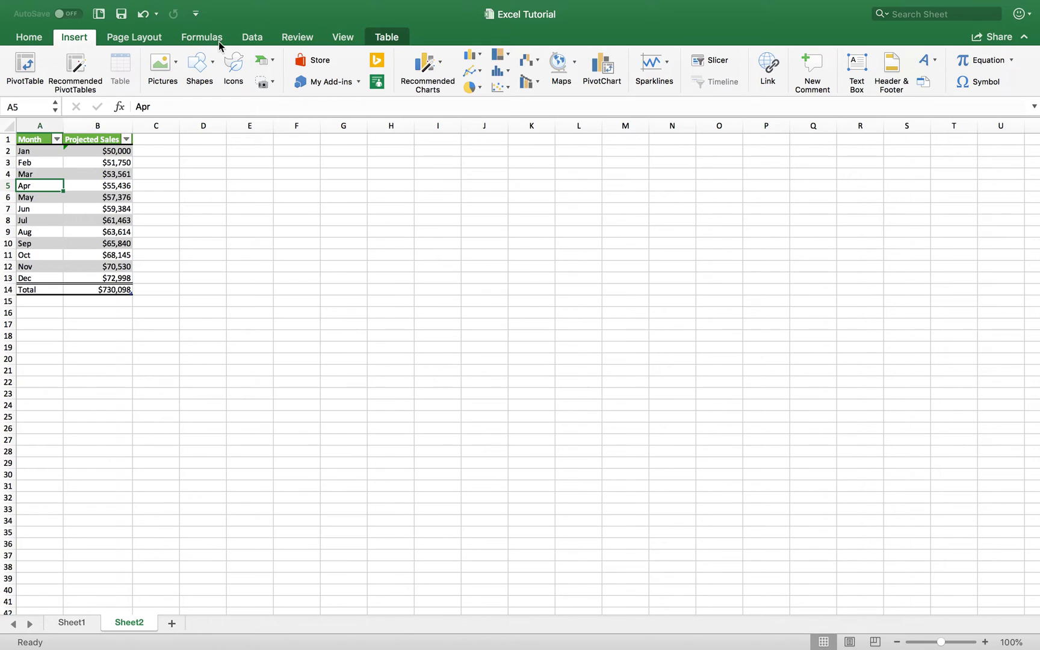
click(442, 65)
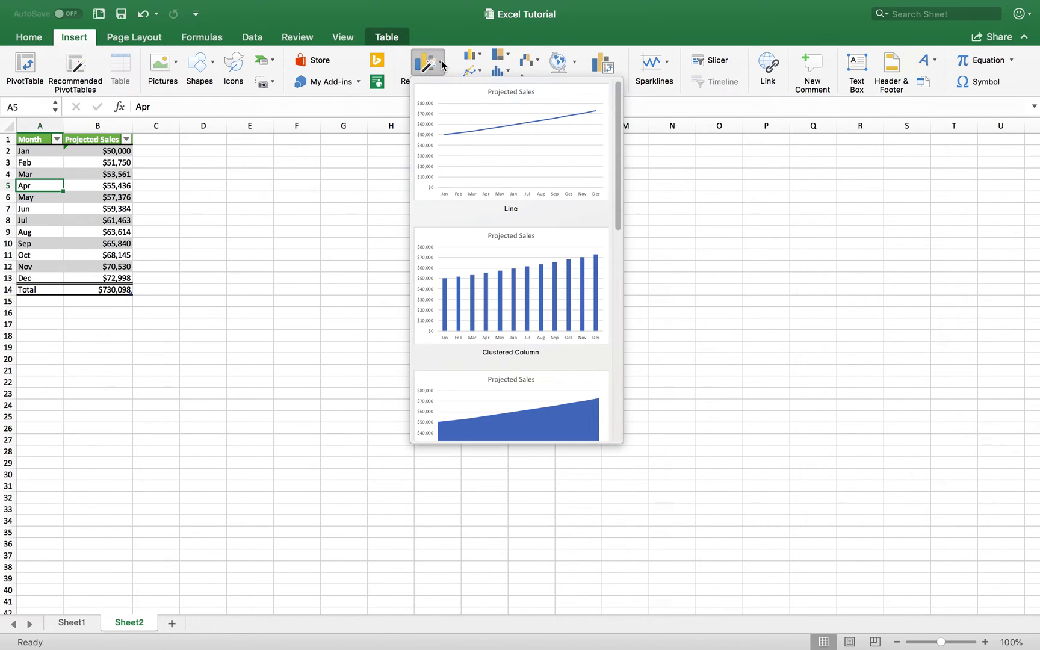
scroll(513, 162, down, 5)
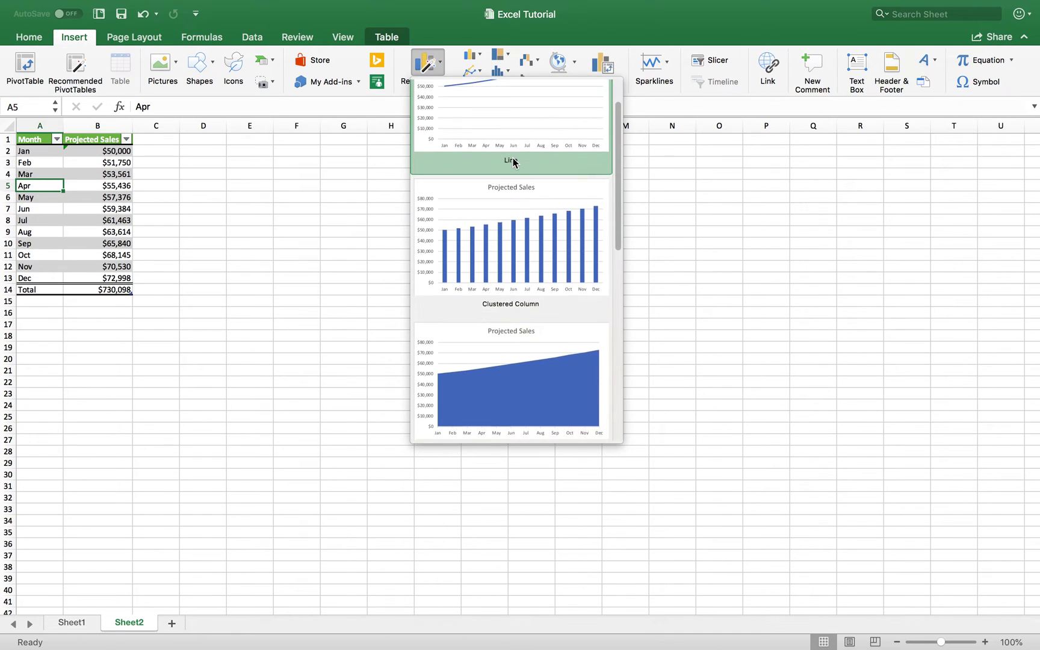
scroll(513, 162, down, 6)
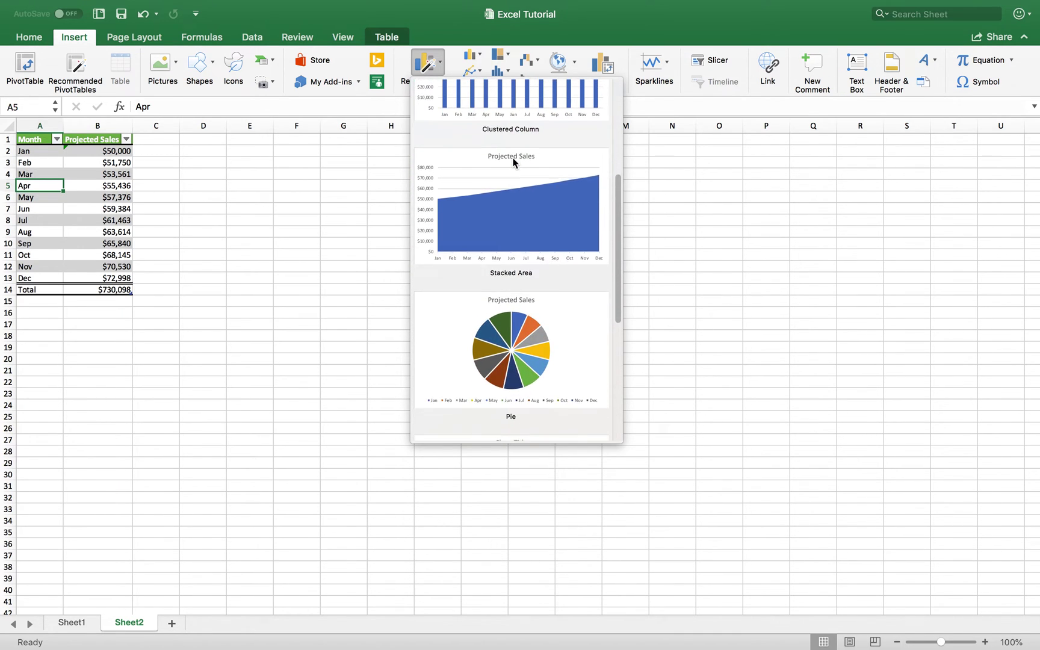
scroll(513, 161, up, 8)
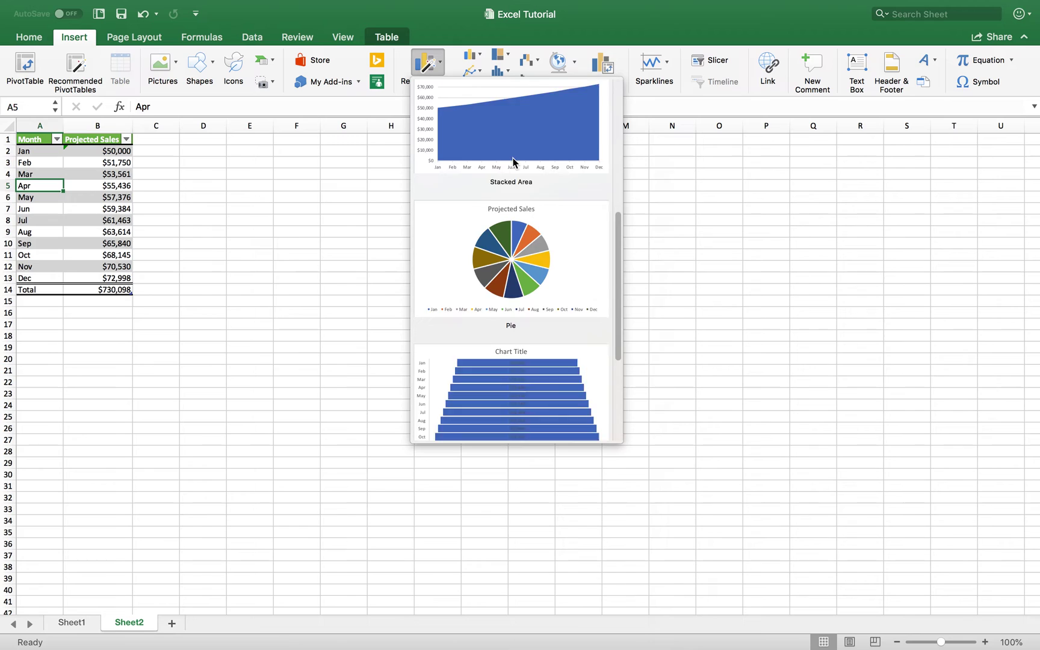
scroll(513, 162, up, 2)
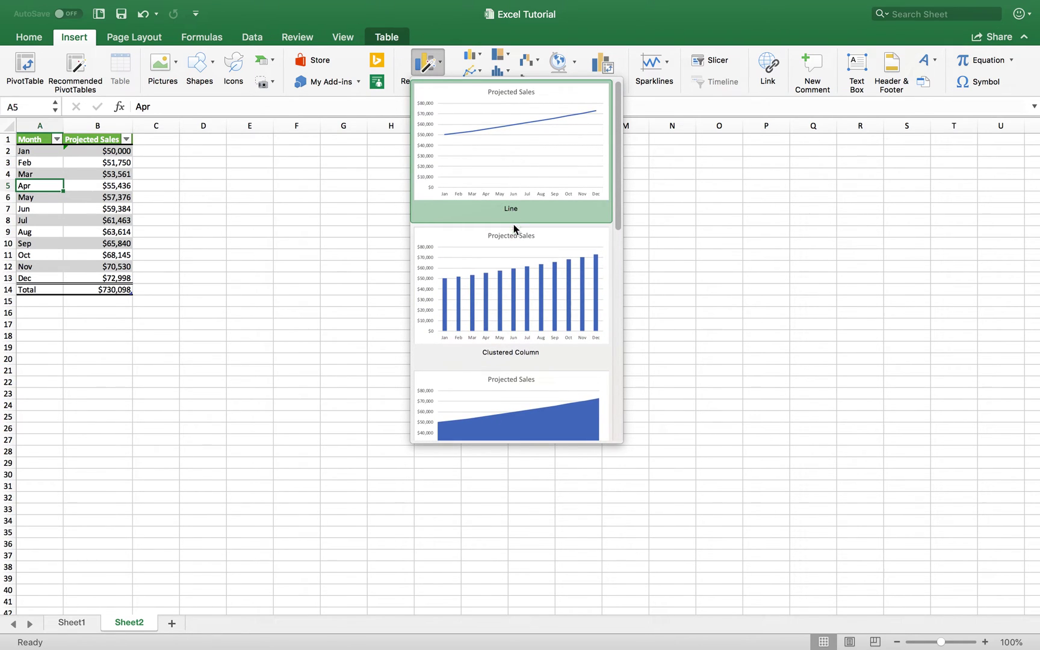
click(520, 292)
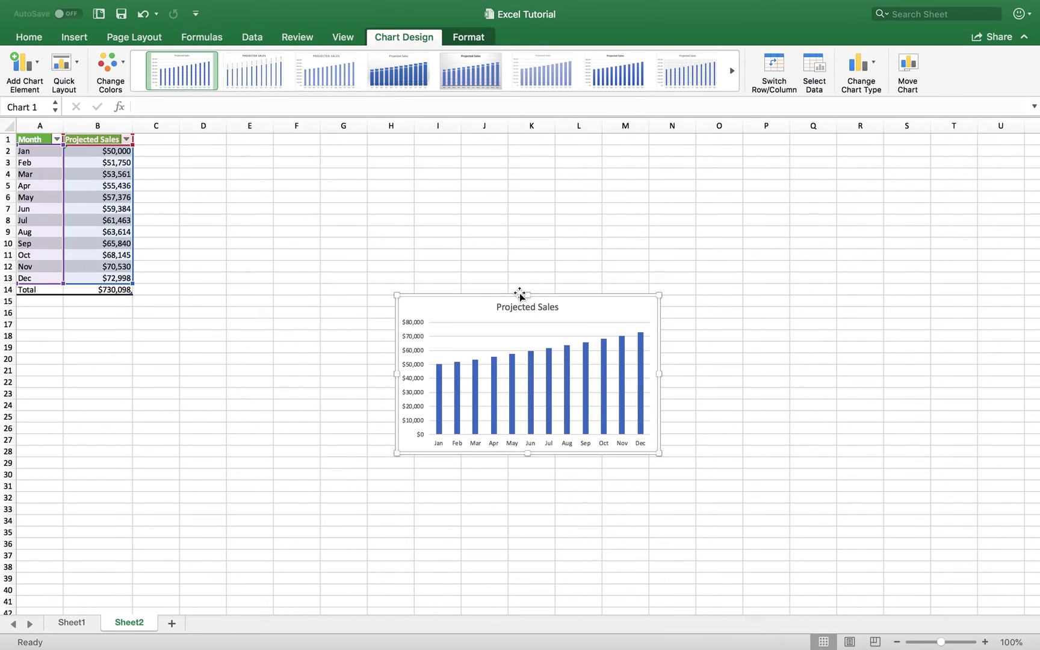
- Enlarge the chart up and to the left, keeping the default chart style
drag(396, 295, 263, 200)
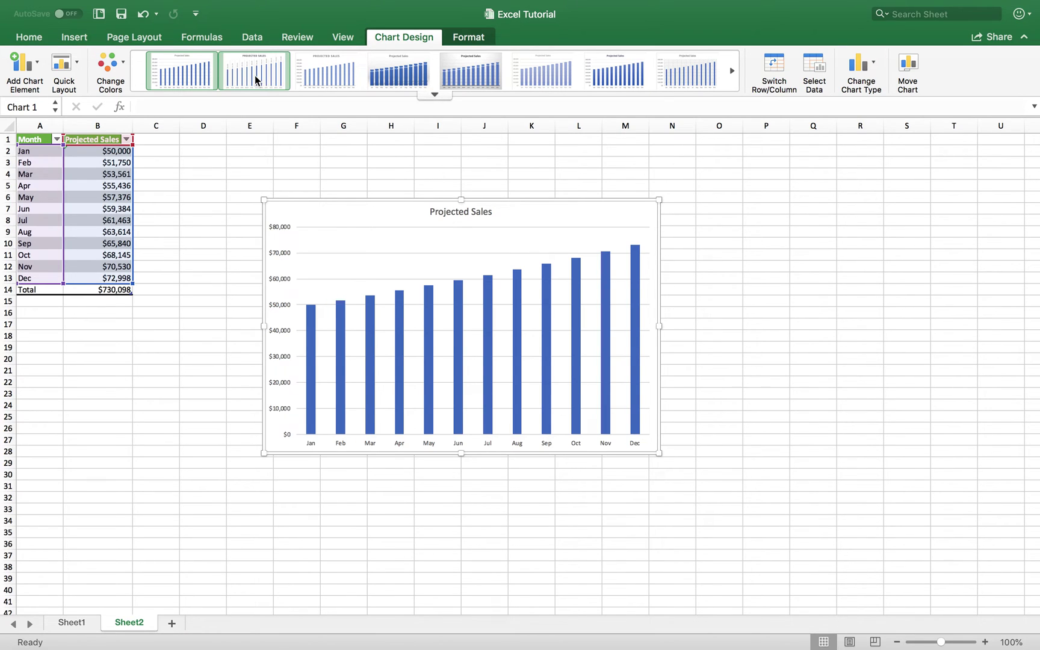
click(733, 72)
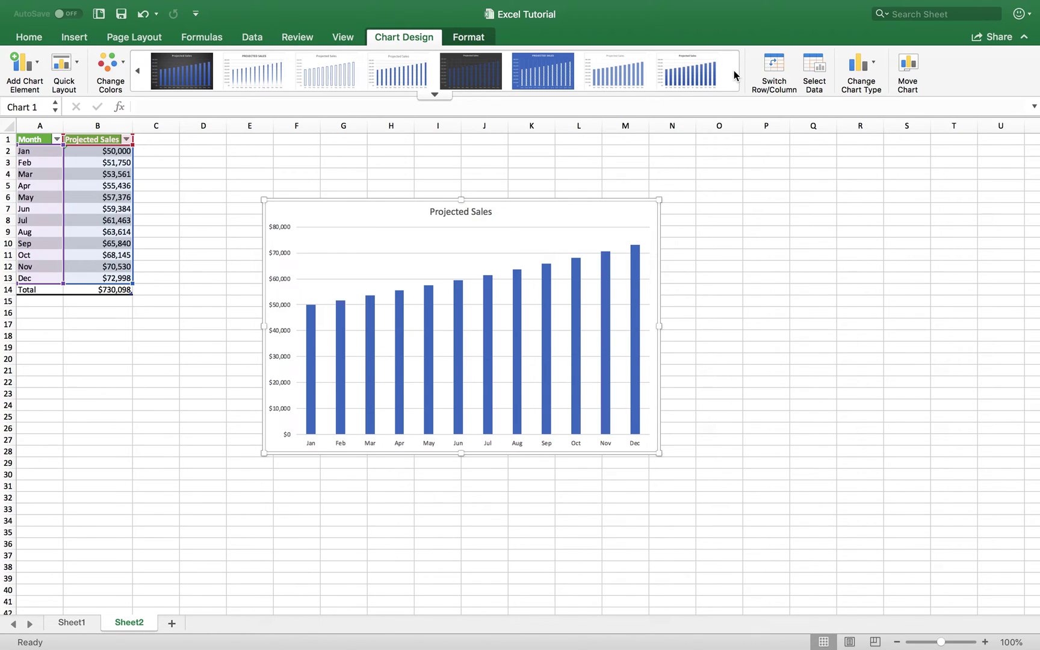
click(138, 71)
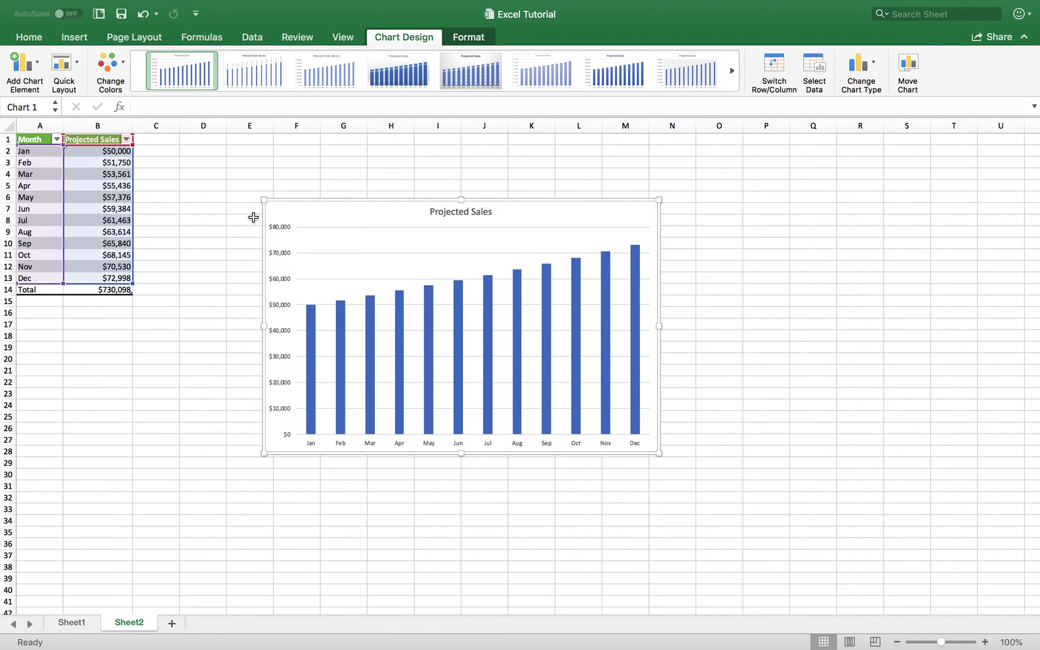
- Switch Sheet2 to Page Layout view
click(342, 40)
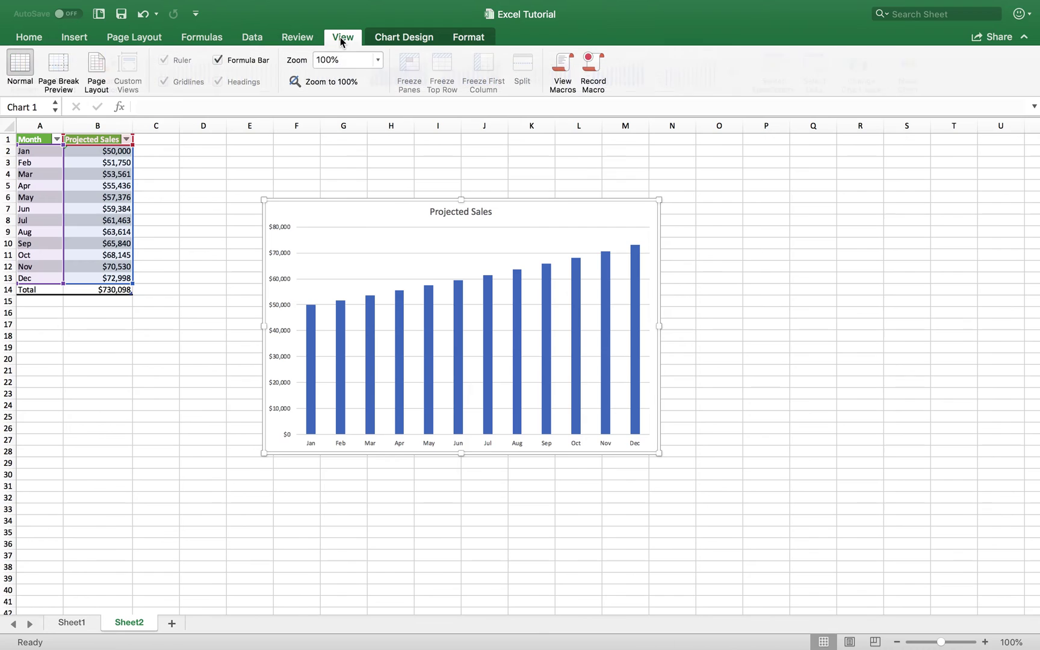
click(92, 65)
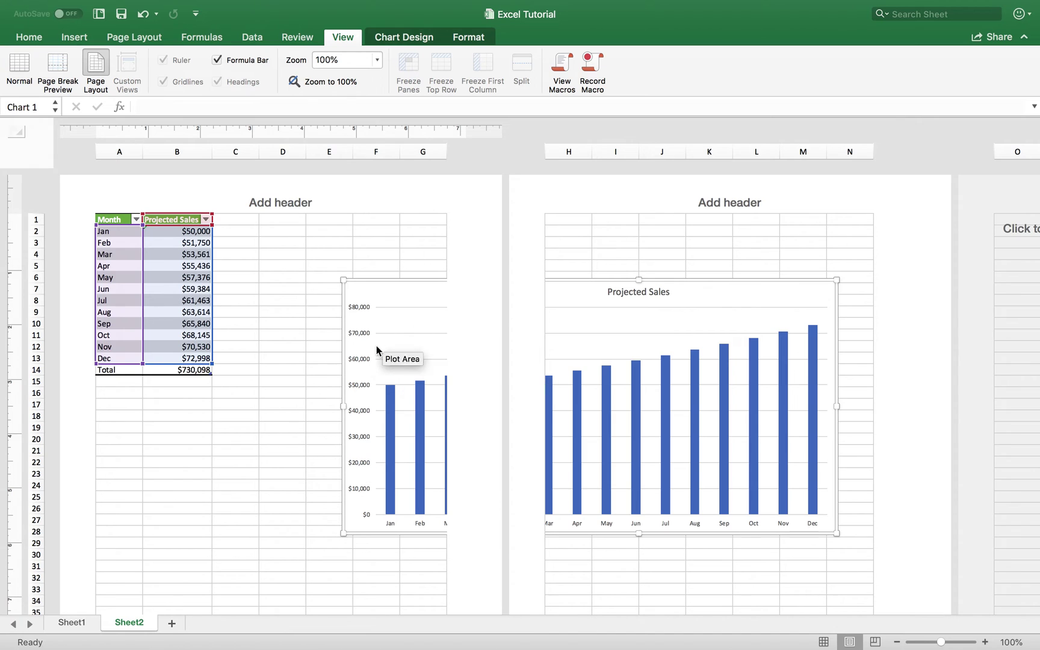
scroll(305, 289, down, 3)
- Move the chart beneath the table, narrow it to fit page one, and nudge it up
drag(376, 233, 130, 332)
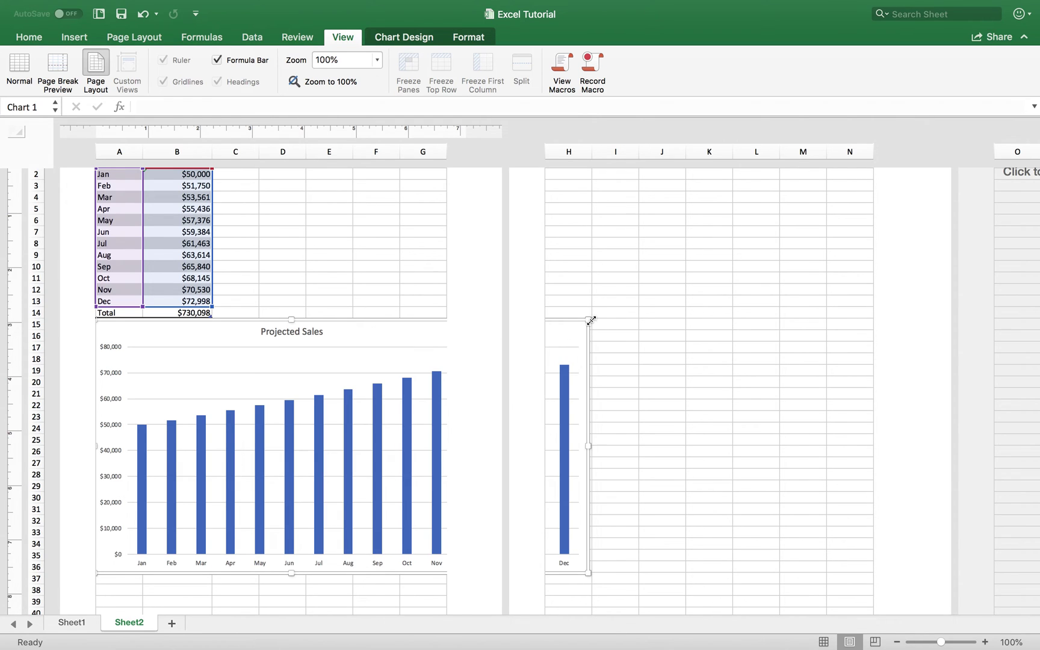
drag(589, 321, 444, 362)
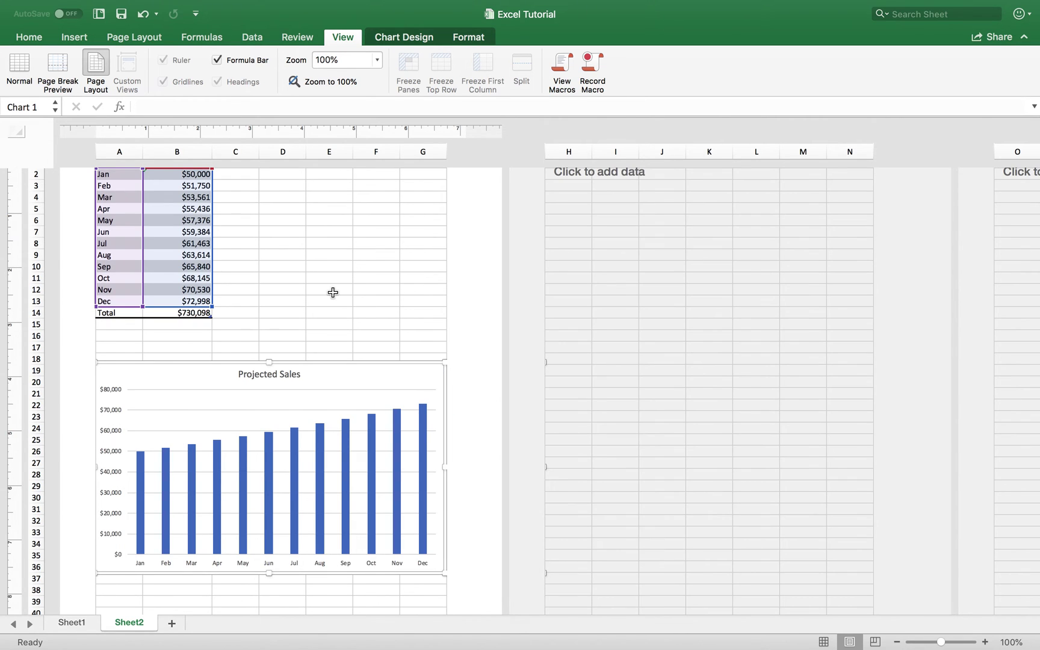
scroll(315, 299, up, 3)
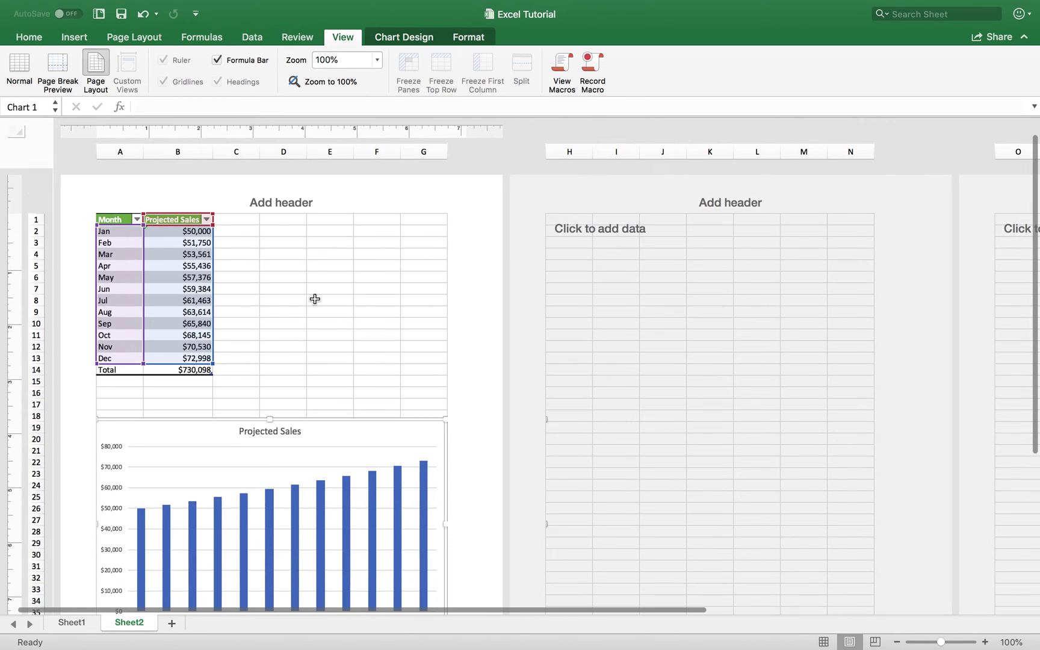
scroll(315, 300, down, 2)
scroll(315, 301, up, 2)
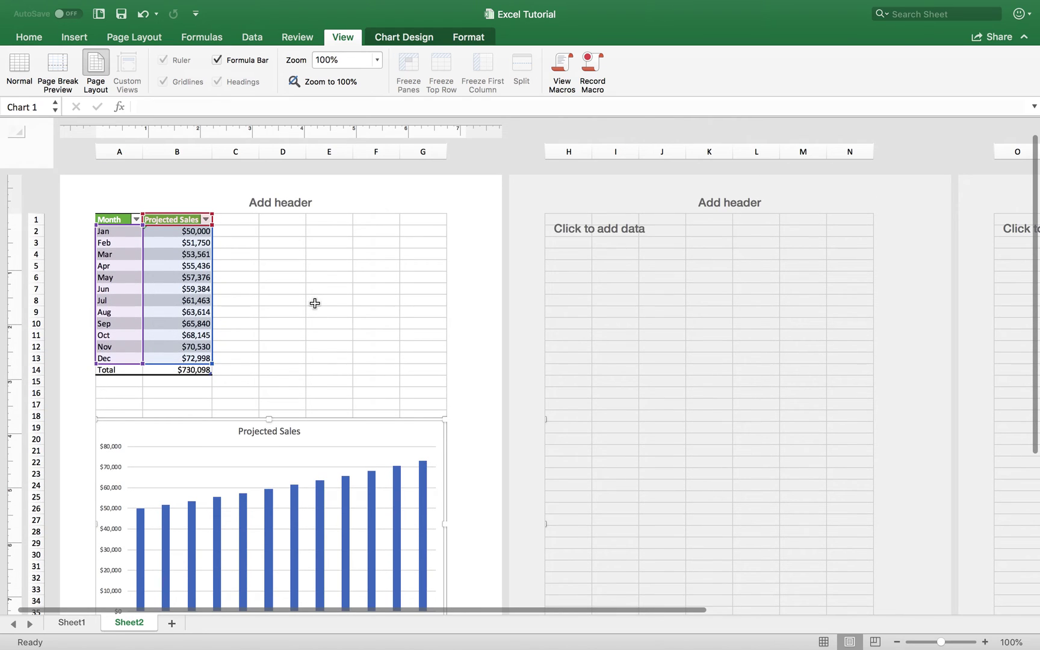
scroll(276, 333, down, 5)
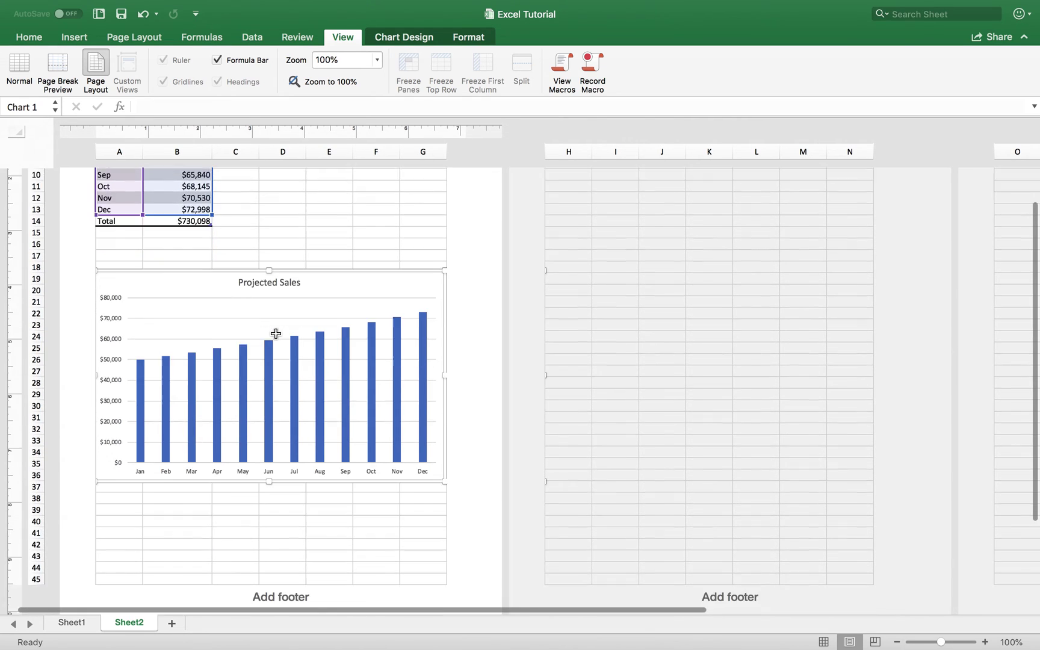
scroll(275, 334, down, 2)
scroll(274, 332, up, 6)
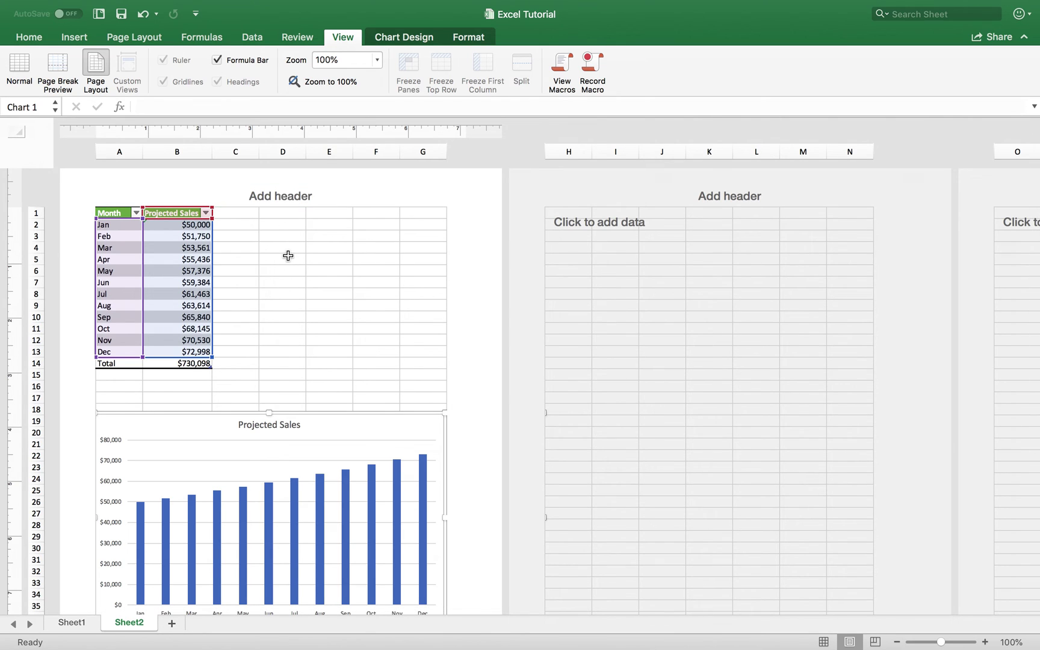
drag(385, 428, 383, 389)
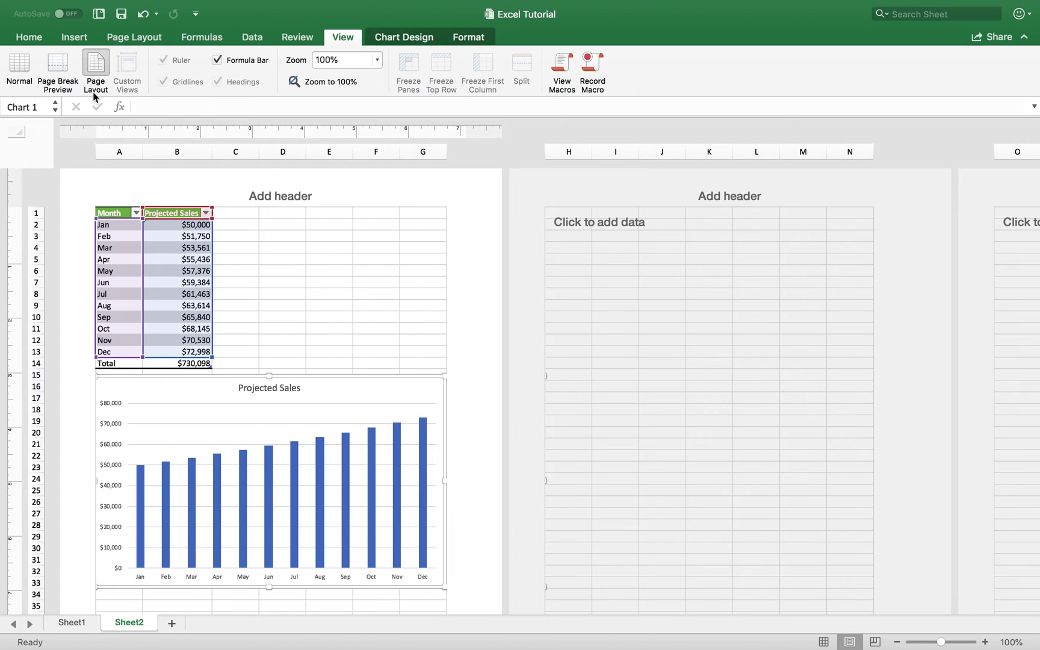
click(38, 39)
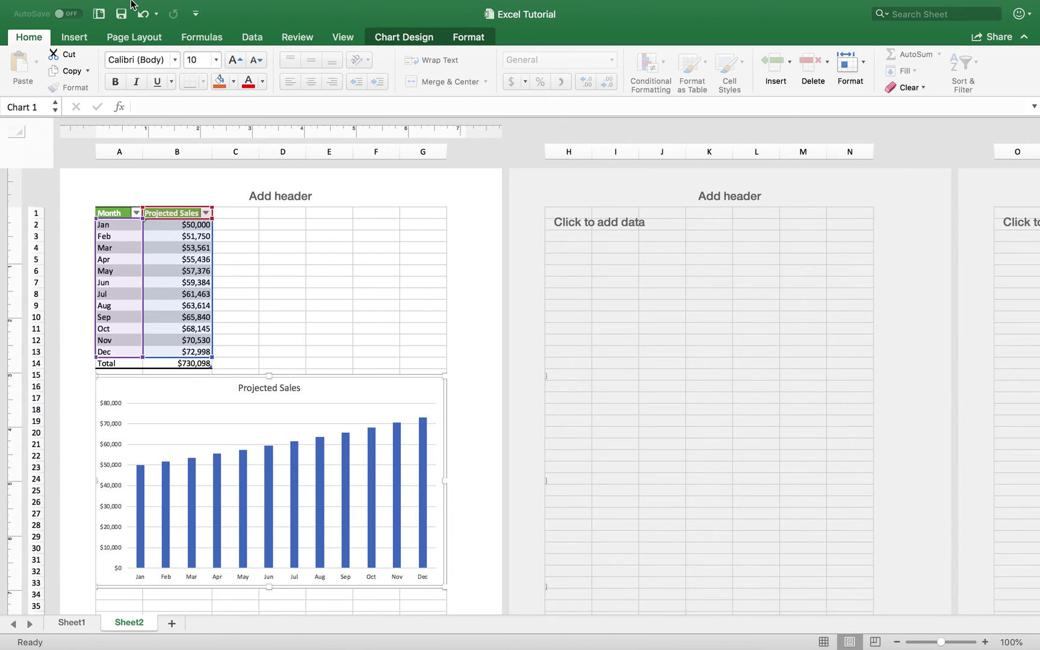
click(87, 8)
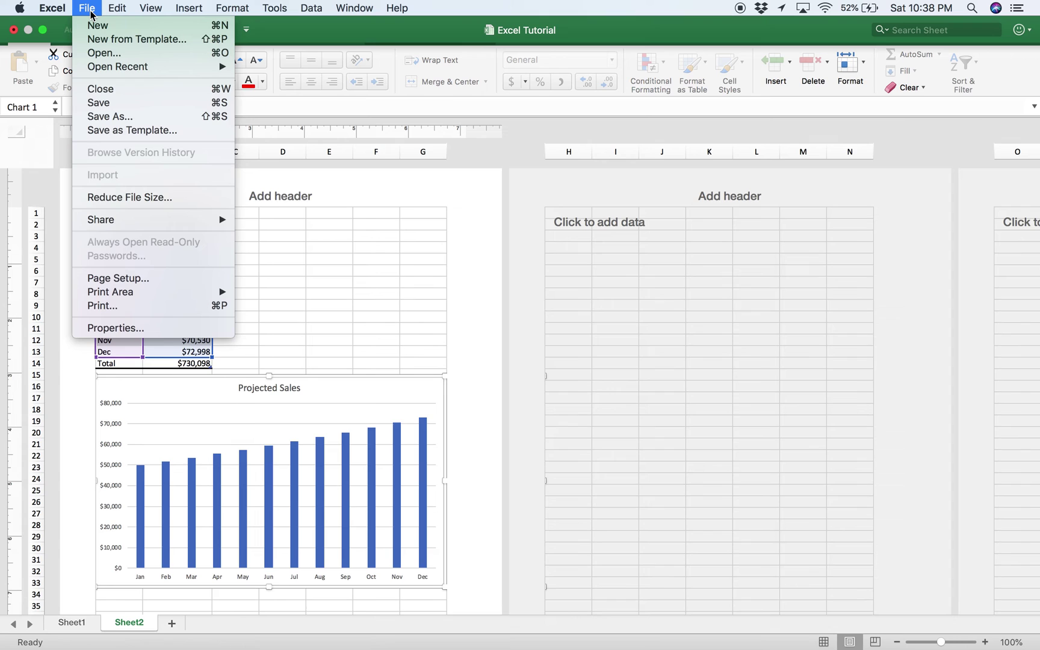
click(173, 306)
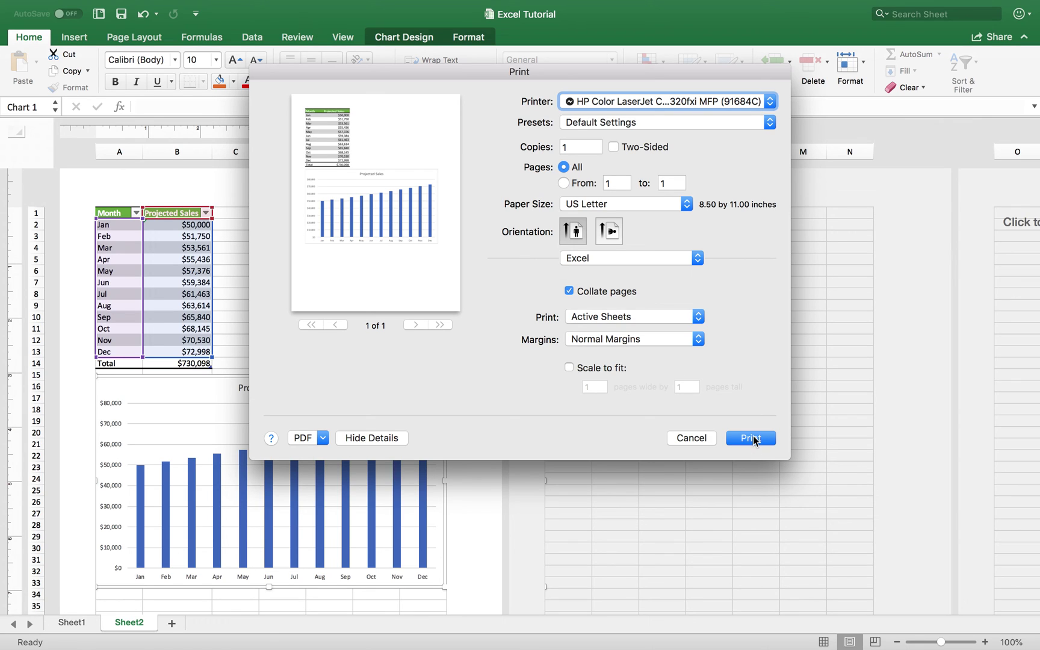
click(714, 438)
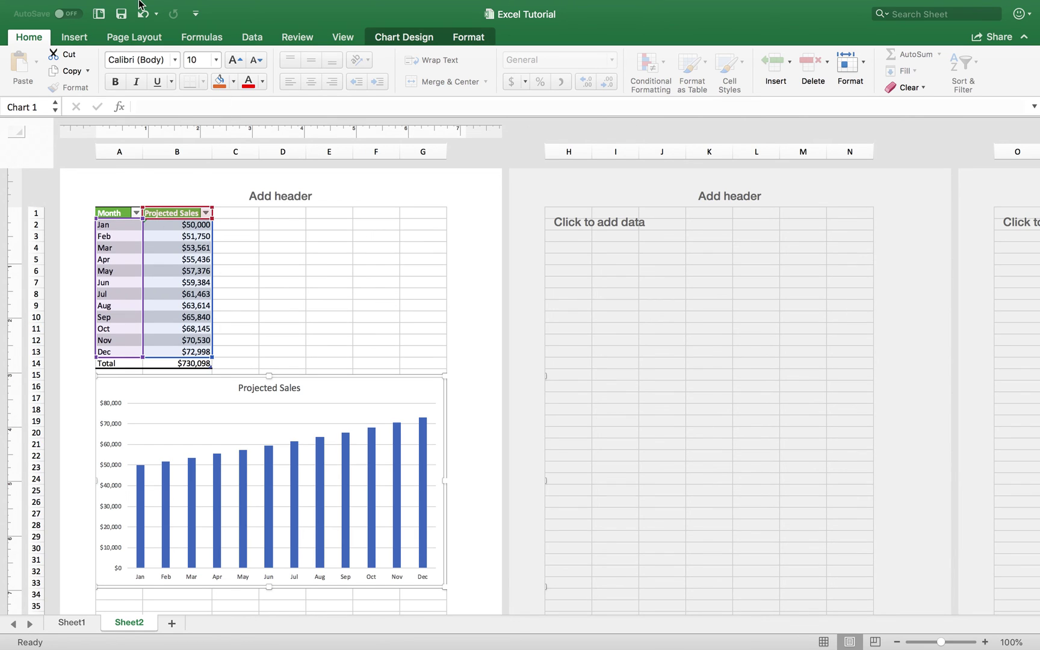
mouse_move(142, 6)
click(90, 8)
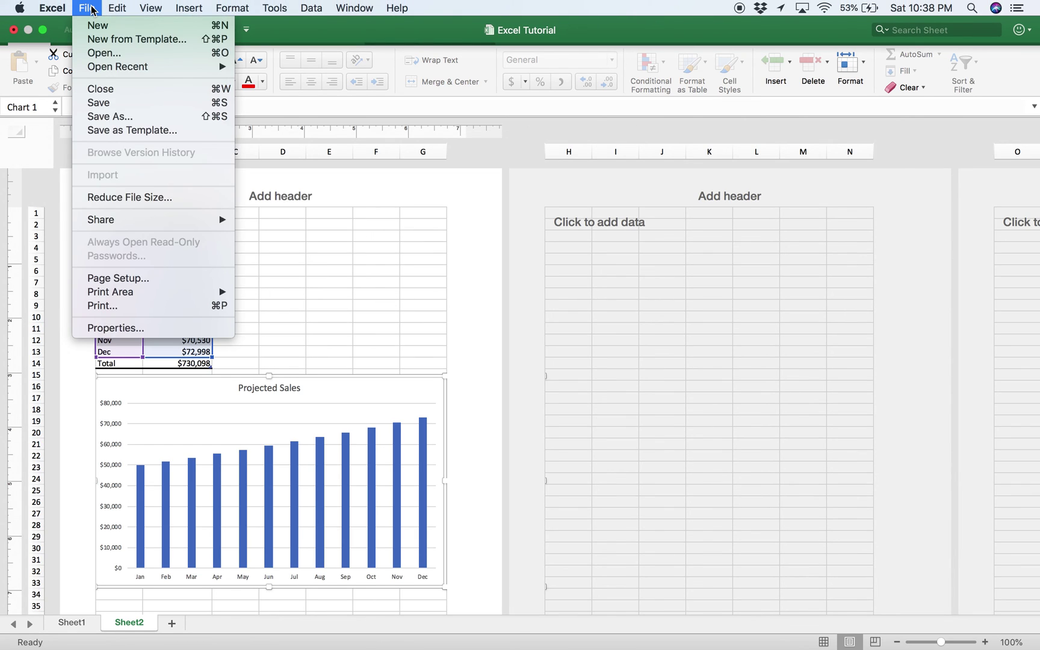
click(135, 115)
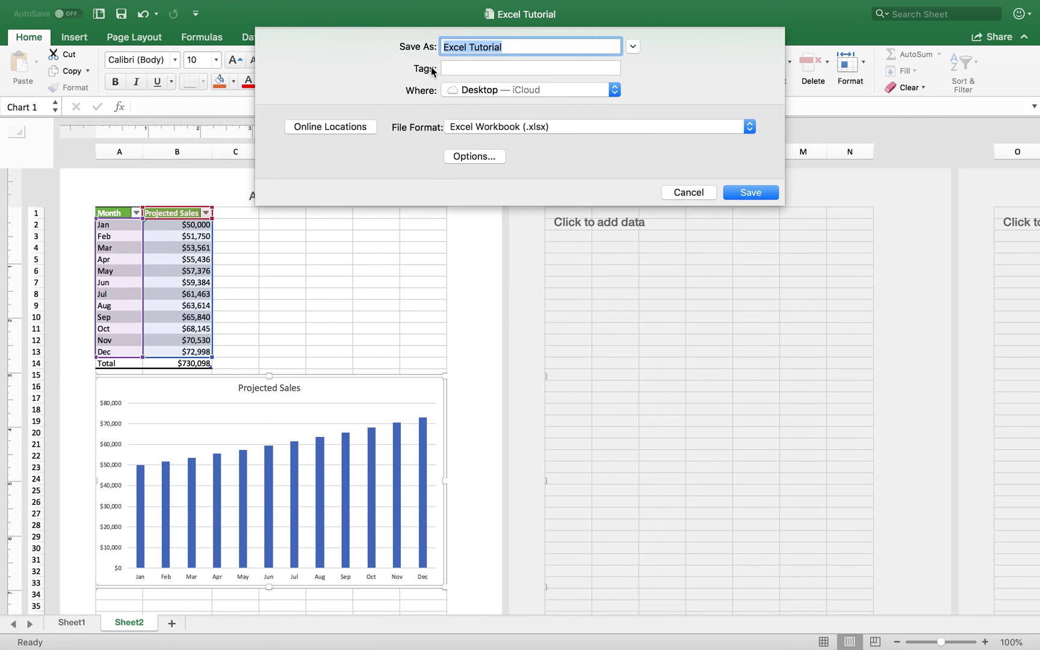
text(Monthly Sa)
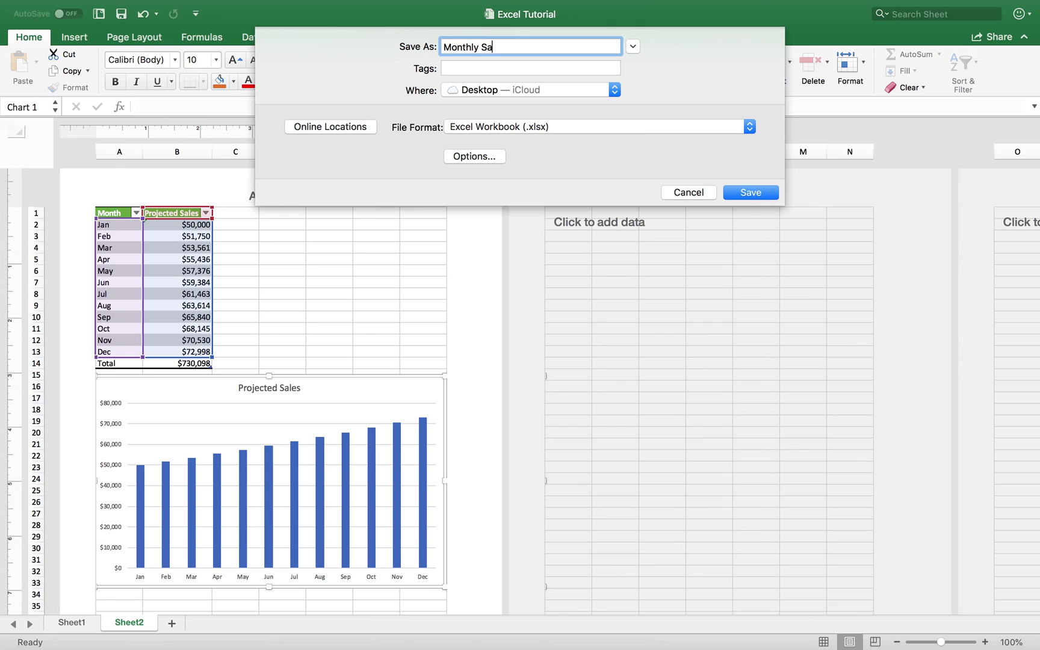
text(les Profection)
key(BackSpace)
key(BackSpace)
key(BackSpace)
key(BackSpace)
key(BackSpace)
key(BackSpace)
key(BackSpace)
text(j)
key(BackSpace)
text(jection 2019)
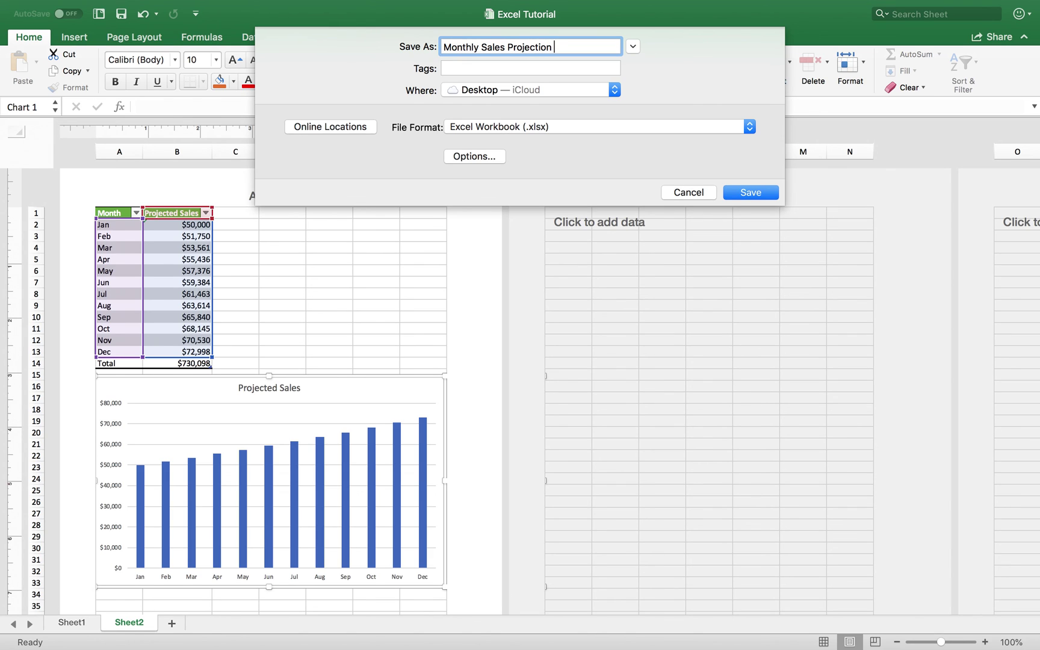